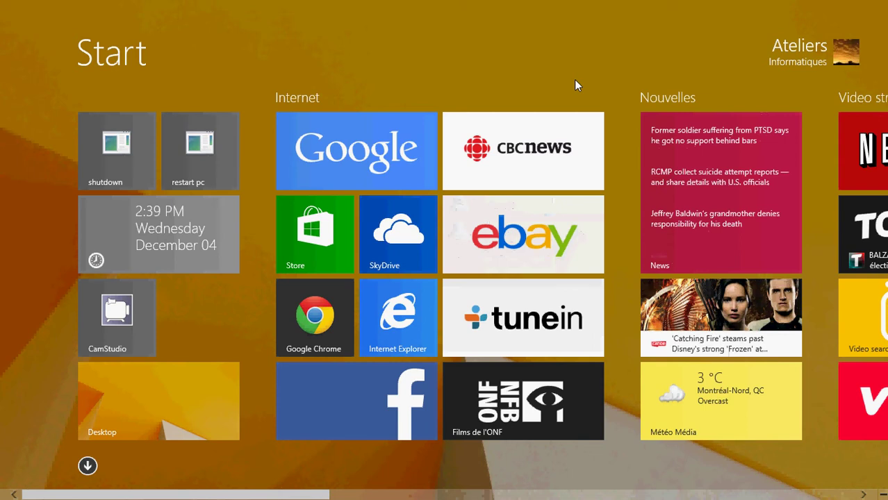
Zoom out and back, then scroll right until the Asphalt 7, Asphalt 8 and Gravity Guy tiles show.
scroll(574, 85, down, 10)
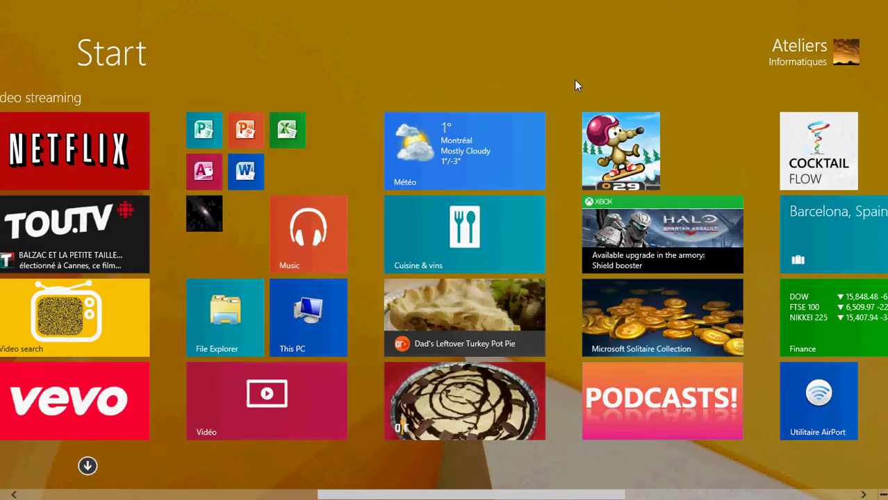
scroll(574, 85, up, 3)
key(ctrl+minus)
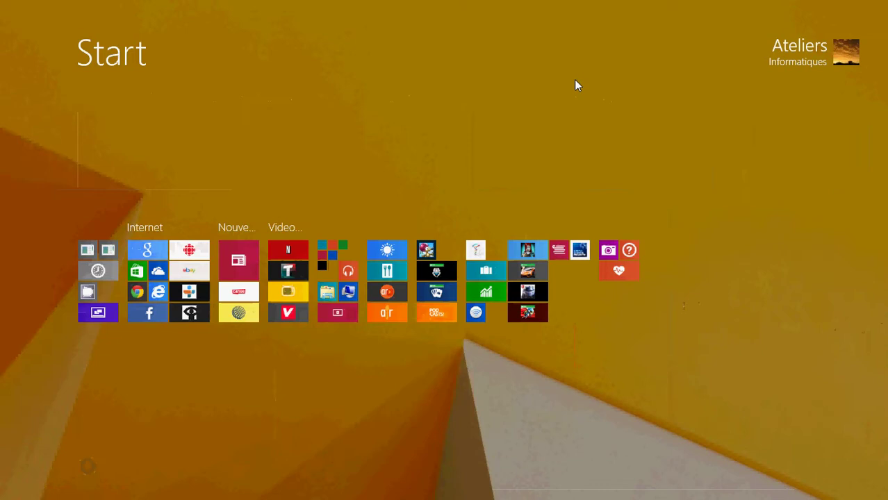
key(ctrl+plus)
scroll(574, 85, up, 2)
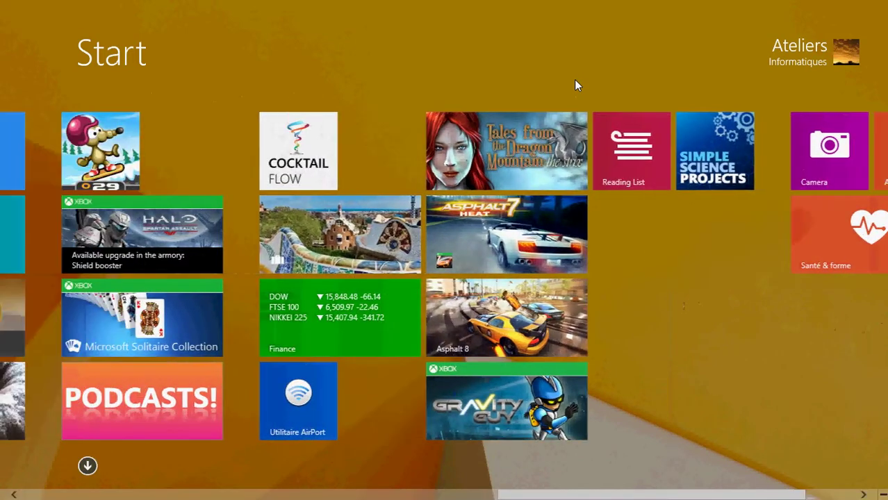
scroll(574, 84, up, 5)
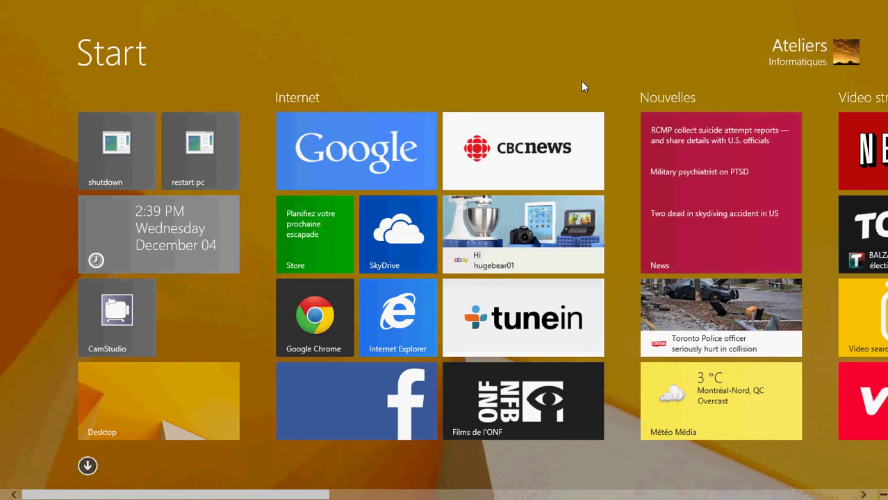
scroll(581, 80, down, 5)
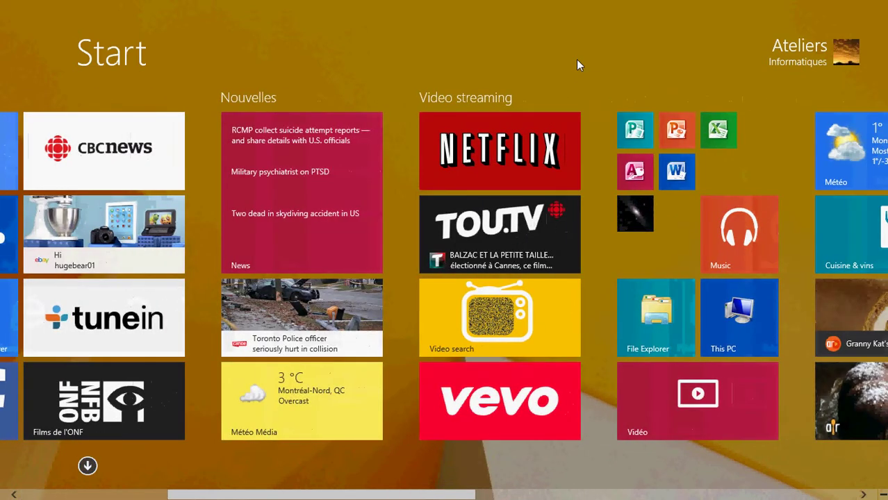
scroll(576, 59, down, 2)
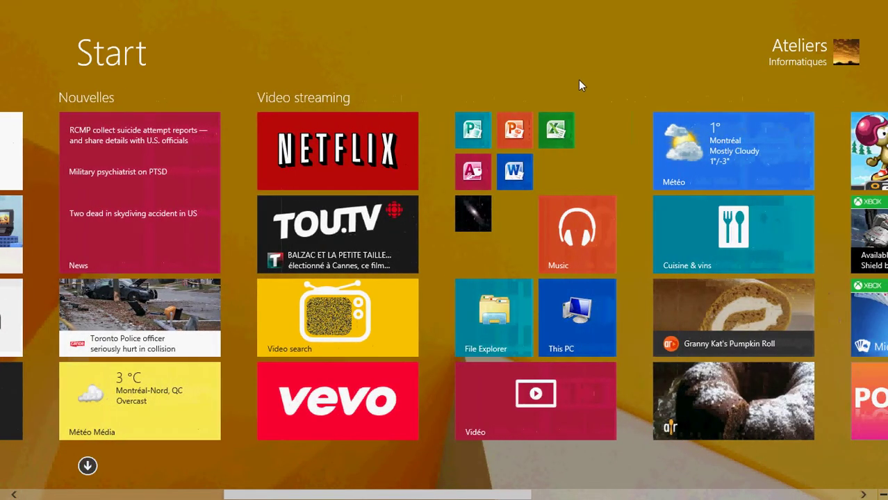
scroll(578, 81, down, 4)
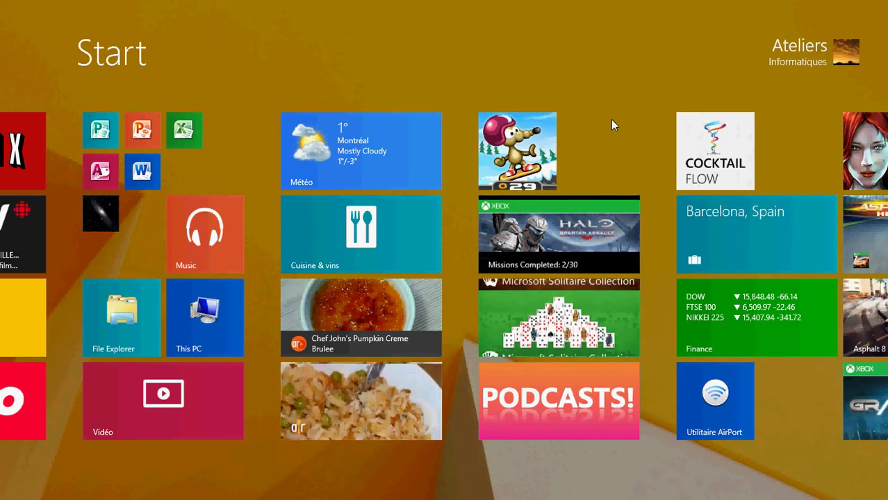
scroll(610, 120, down, 5)
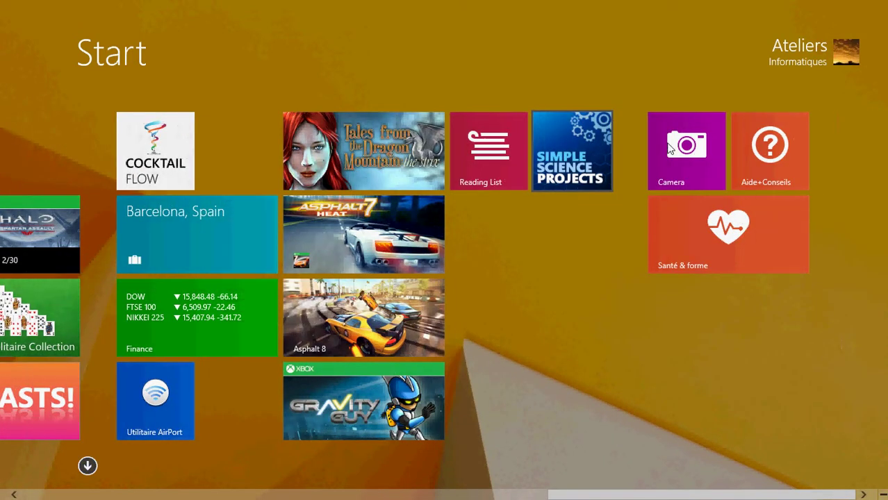
scroll(511, 172, up, 3)
scroll(511, 173, up, 10)
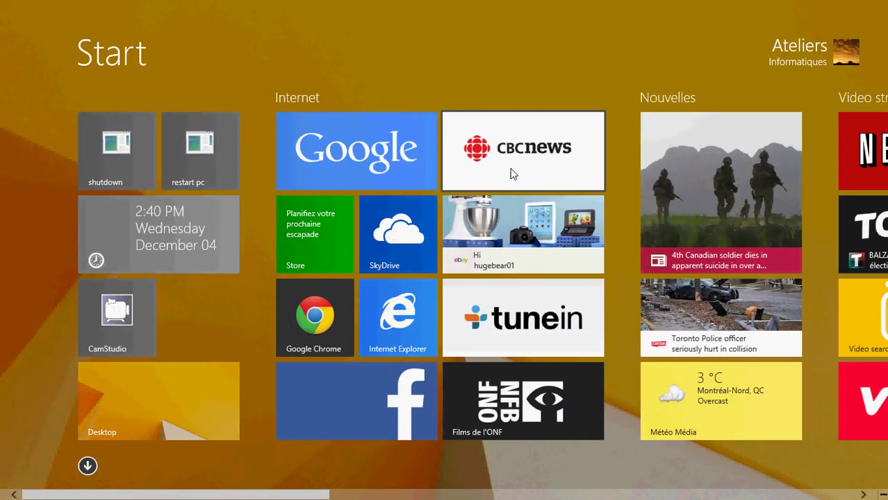
scroll(511, 174, down, 6)
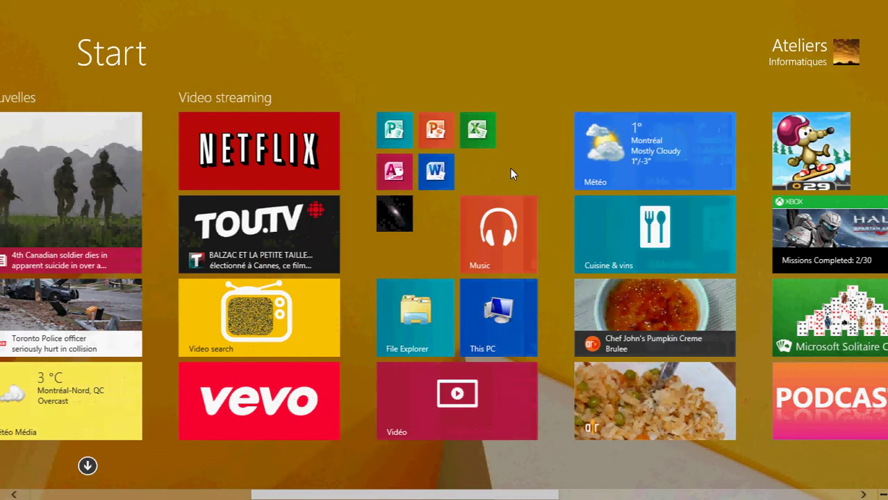
scroll(509, 168, down, 4)
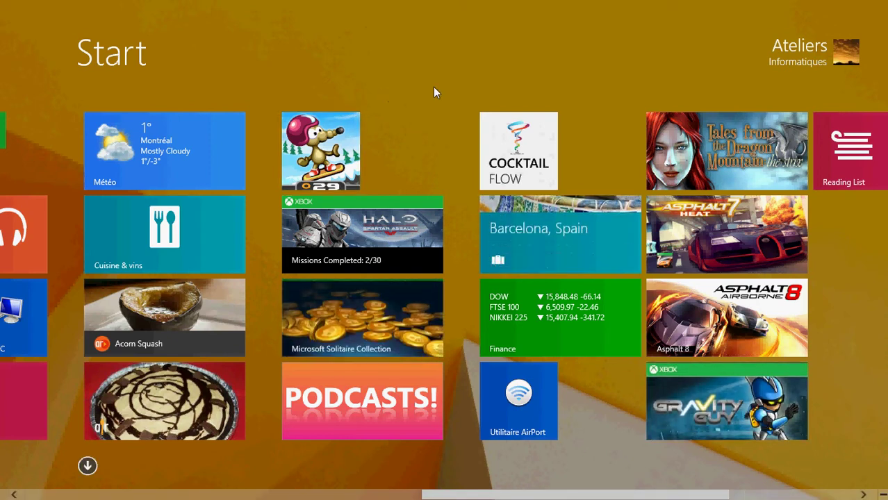
Shift the snowboard tile beside the racing games, and put Reading List and Simple Science Projects under Santé & forme.
click(330, 158)
drag(330, 158, 483, 175)
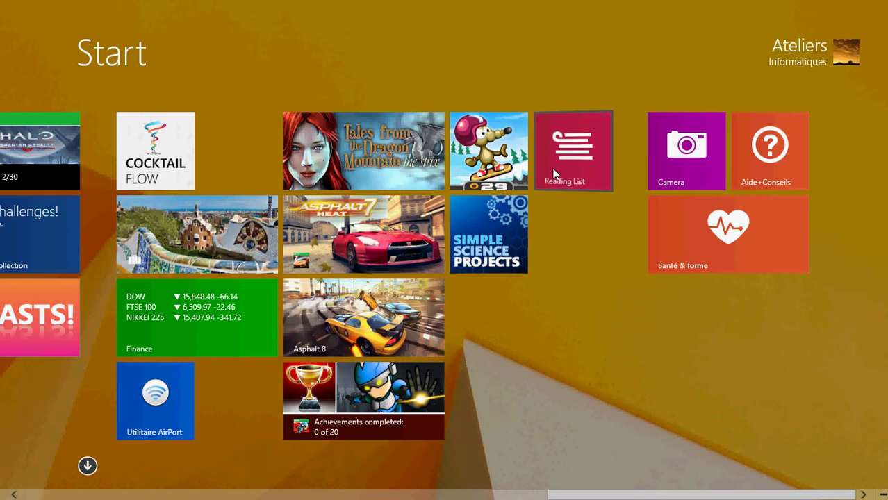
drag(554, 174, 742, 344)
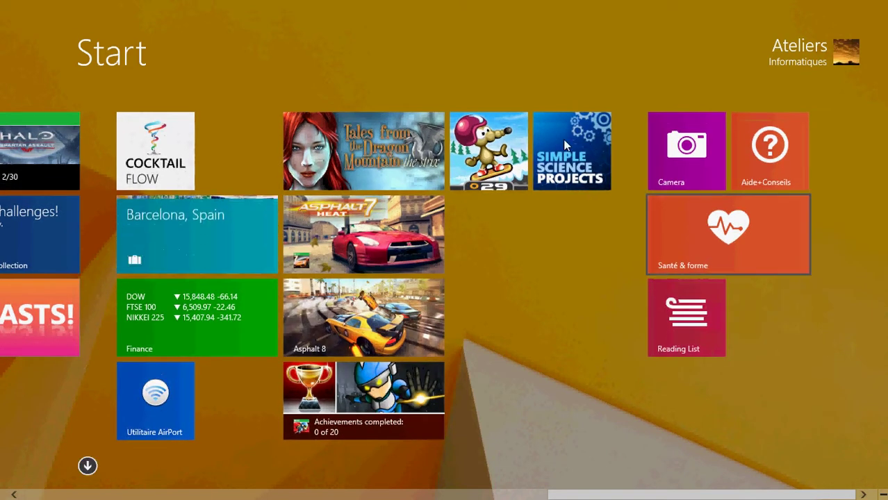
drag(564, 144, 680, 306)
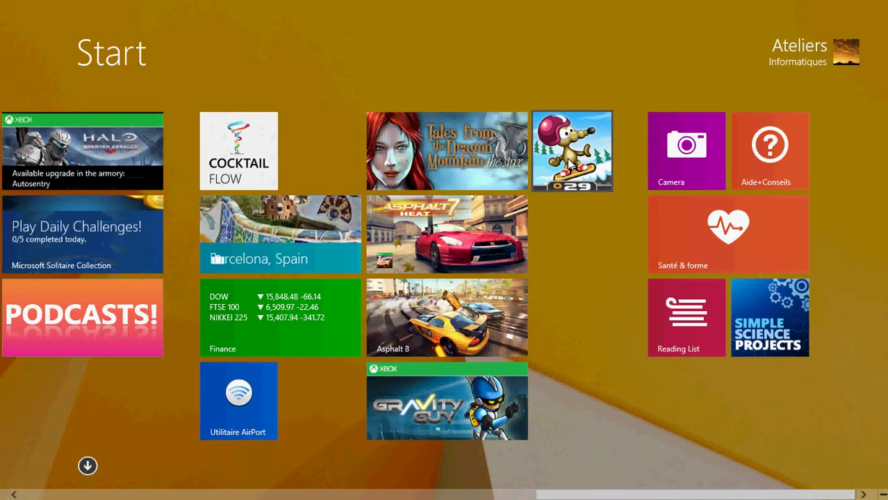
Start a new group at the right with the snowboard game, Tales and Asphalt 7 tiles.
drag(569, 163, 807, 172)
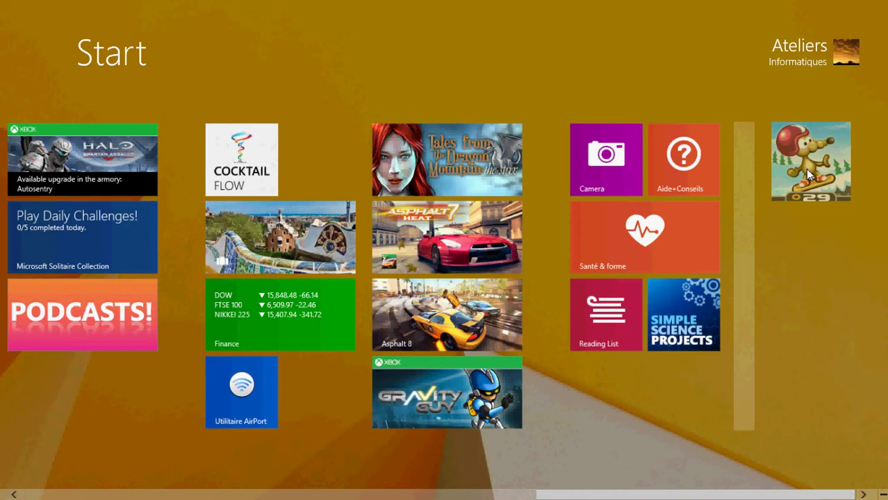
drag(805, 169, 805, 169)
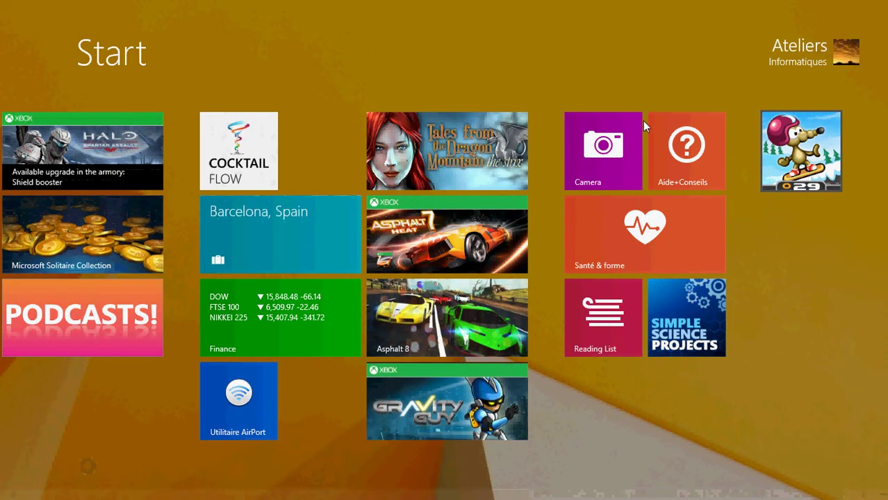
drag(476, 149, 750, 235)
drag(393, 148, 764, 316)
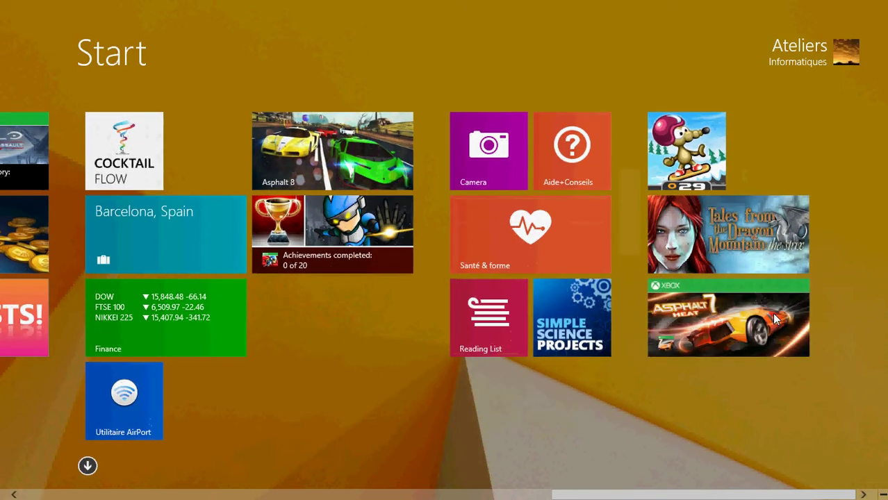
Resize the Tales from the Dragon Mountain tile to Medium.
right_click(697, 227)
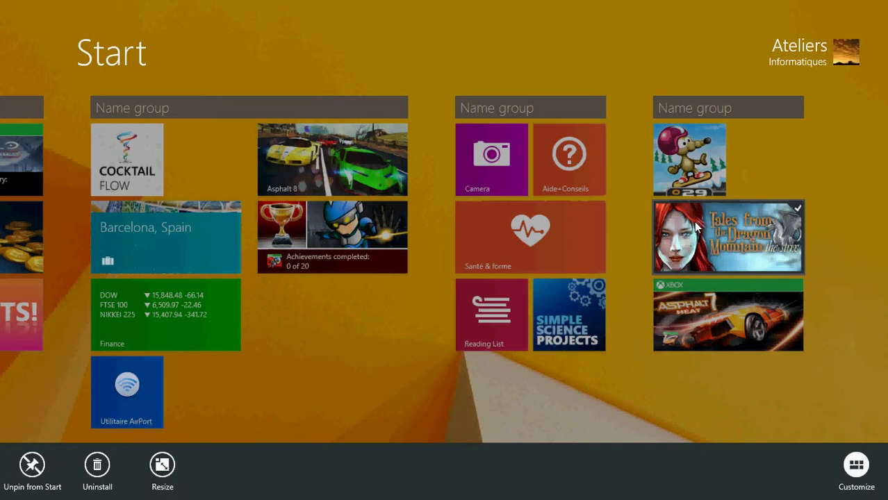
click(162, 468)
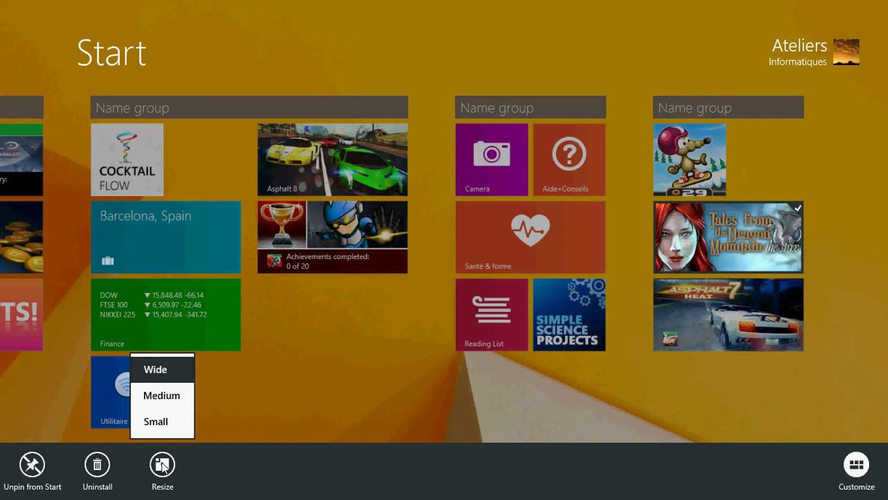
click(167, 396)
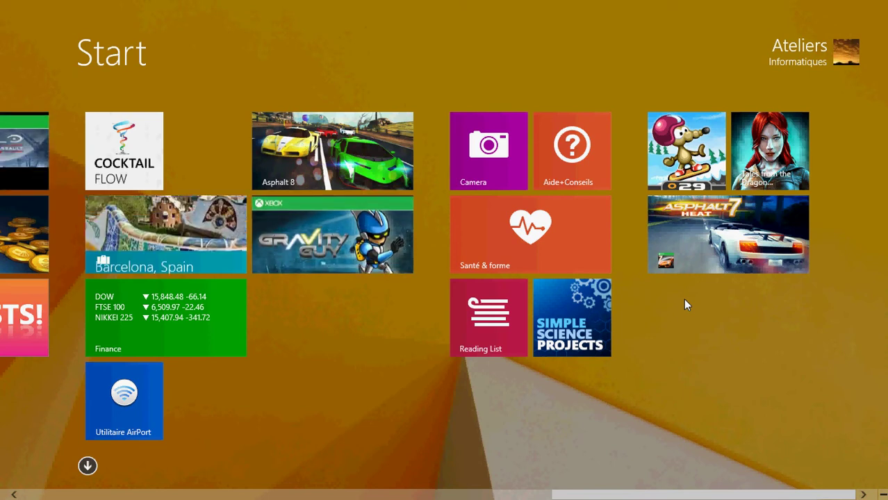
Drag Asphalt 8, Gravity Guy and Halo: Spartan Assault into the games group.
drag(340, 154, 740, 315)
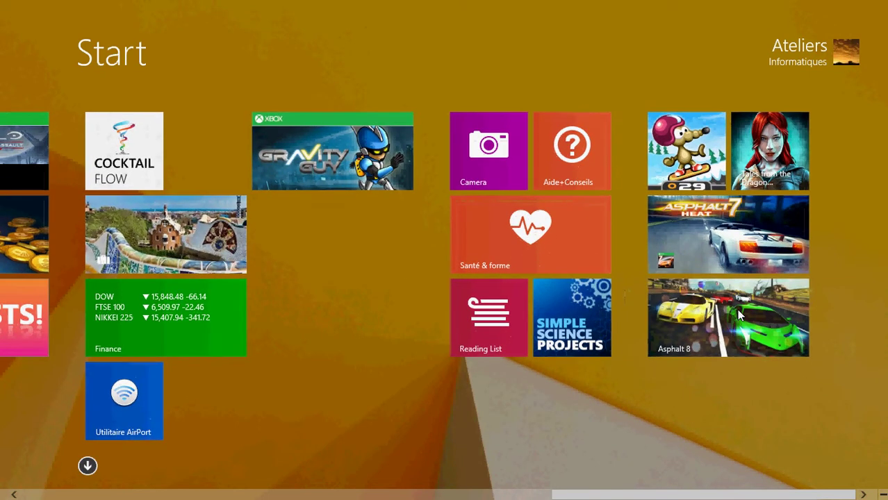
drag(318, 158, 575, 398)
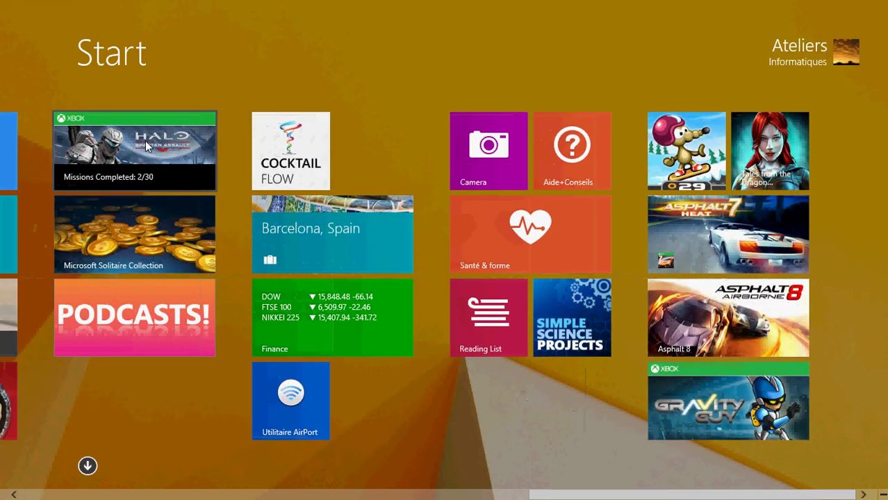
drag(146, 145, 728, 222)
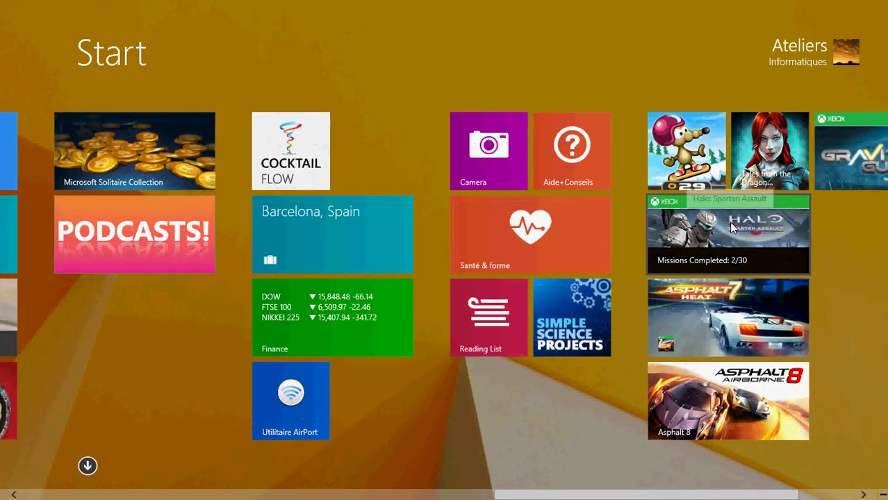
scroll(729, 222, down, 3)
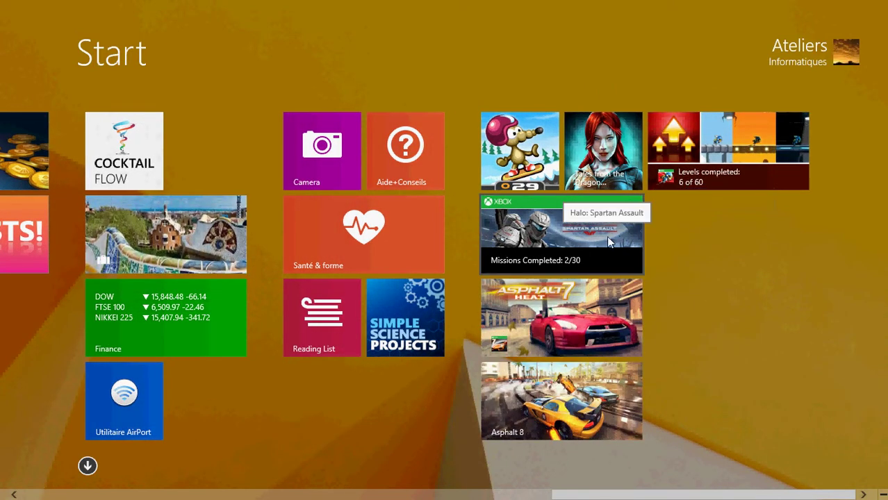
scroll(215, 250, up, 2)
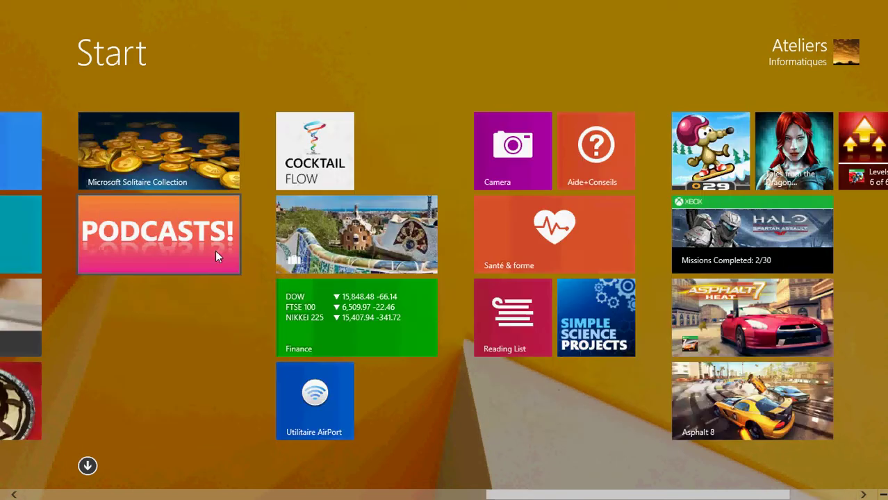
scroll(215, 250, up, 3)
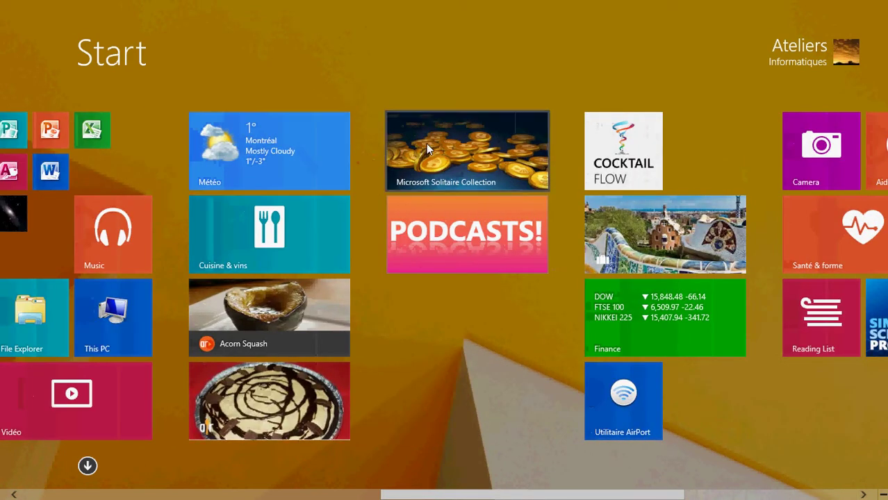
Place Microsoft Solitaire Collection beside Halo and scroll back to check the layout.
drag(425, 143, 603, 228)
scroll(604, 228, up, 3)
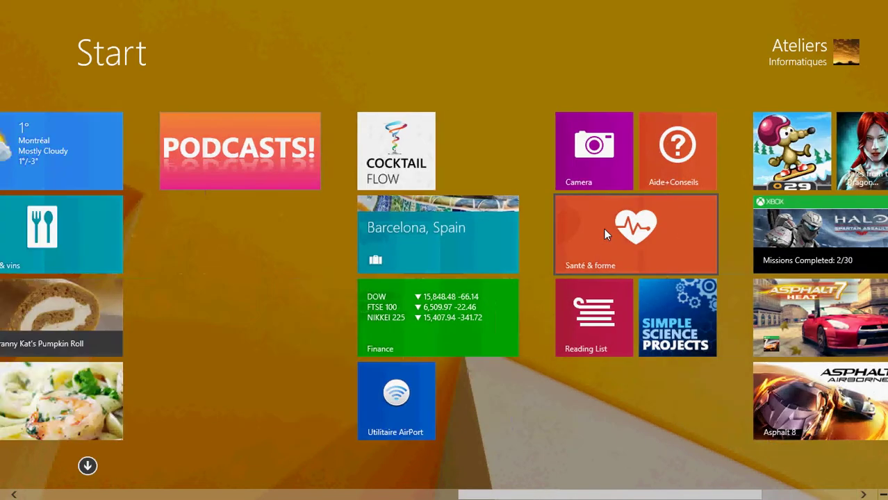
scroll(604, 228, up, 10)
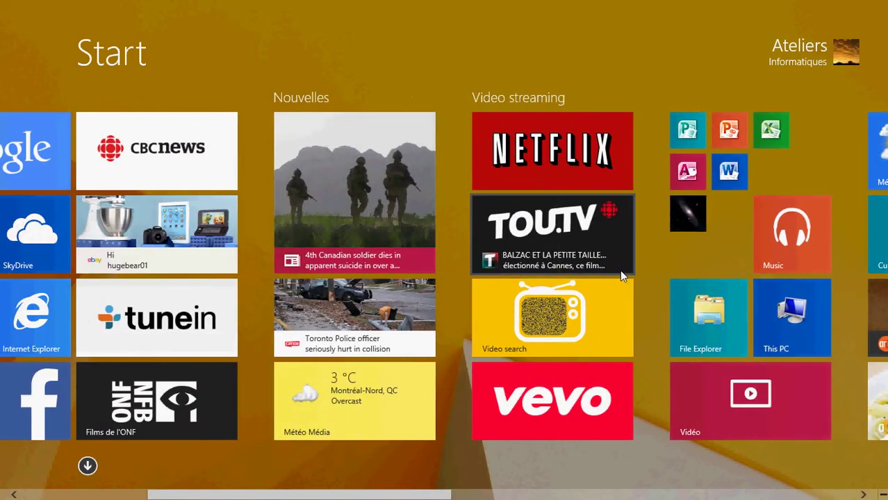
scroll(620, 274, down, 8)
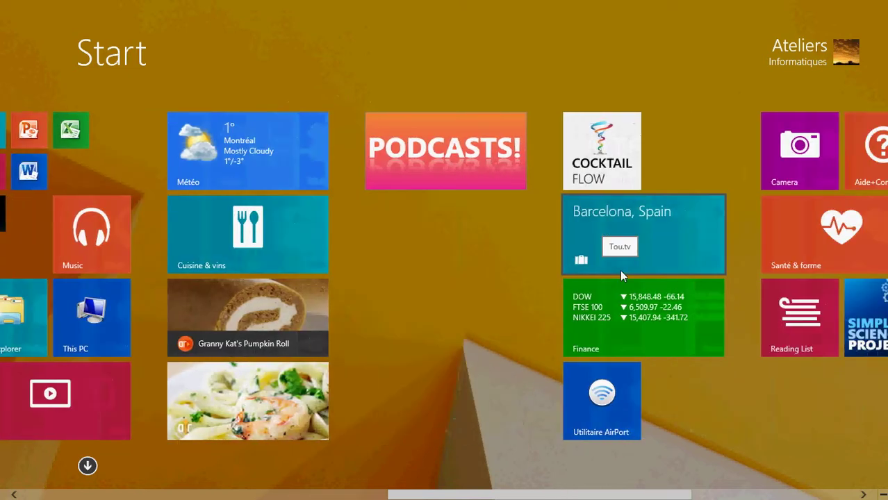
scroll(622, 276, down, 6)
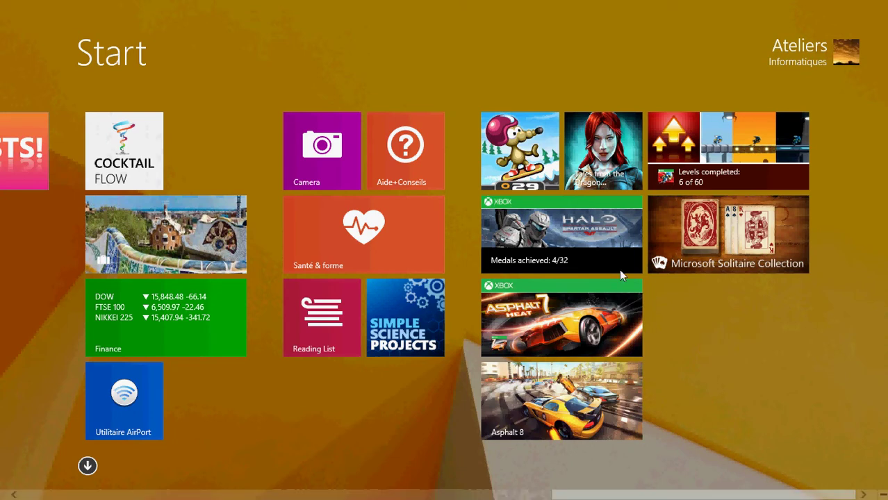
Name the games group 'Windows Games' and exit tile customization.
right_click(534, 177)
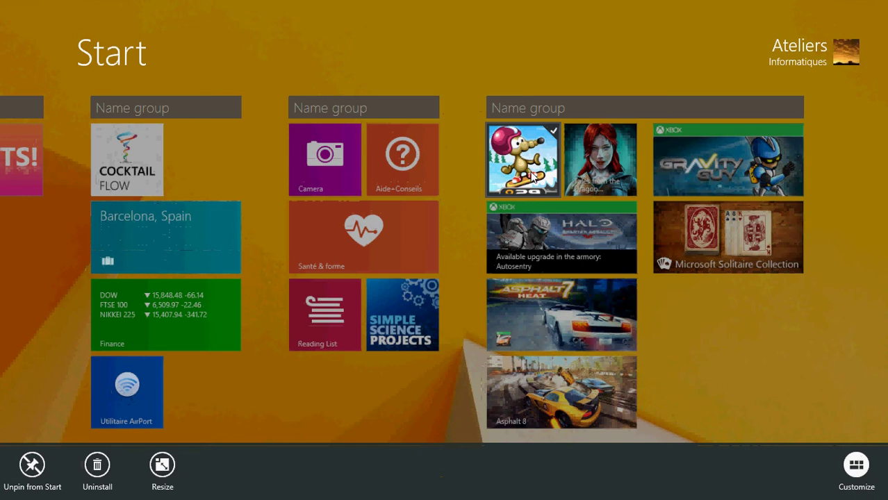
click(579, 108)
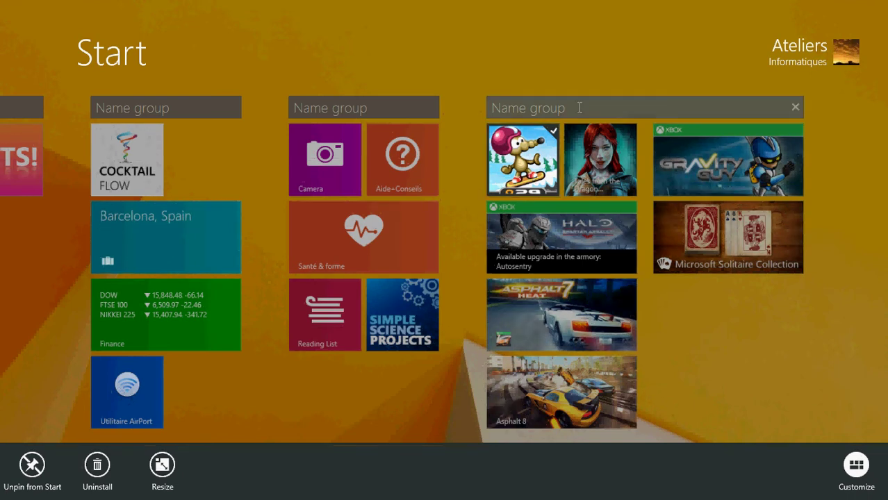
click(579, 108)
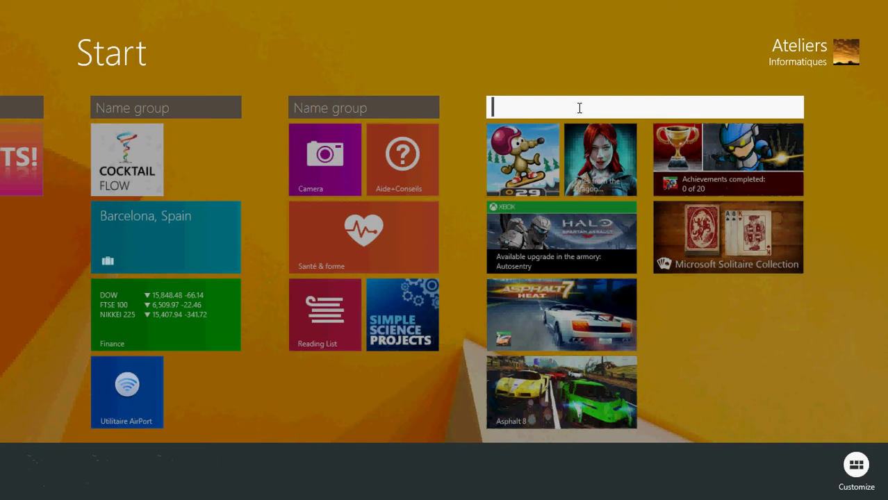
text(Wi)
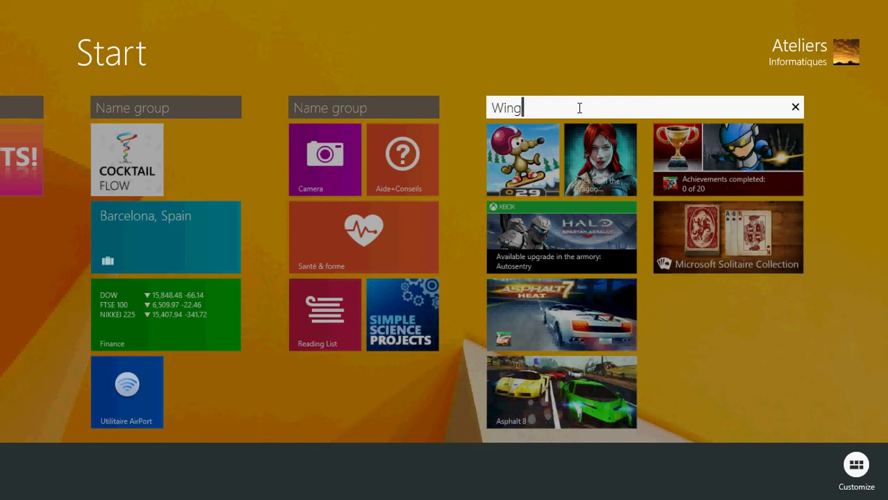
text(ndows Games)
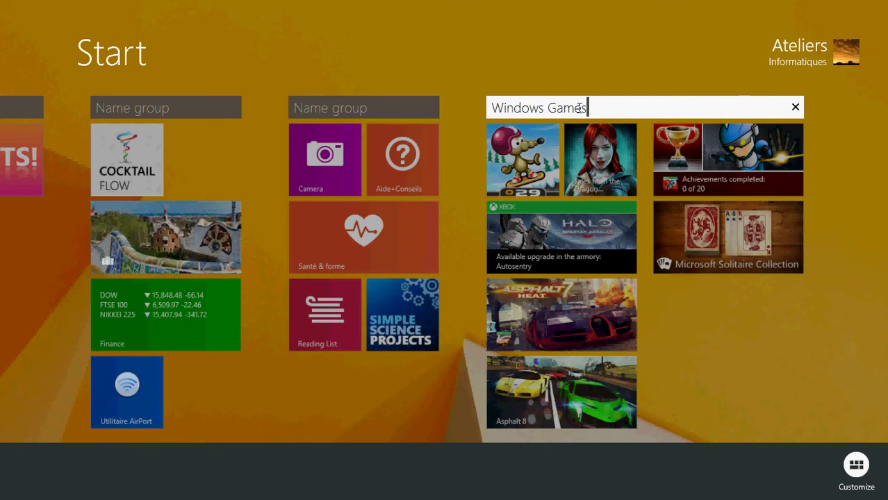
key(Return)
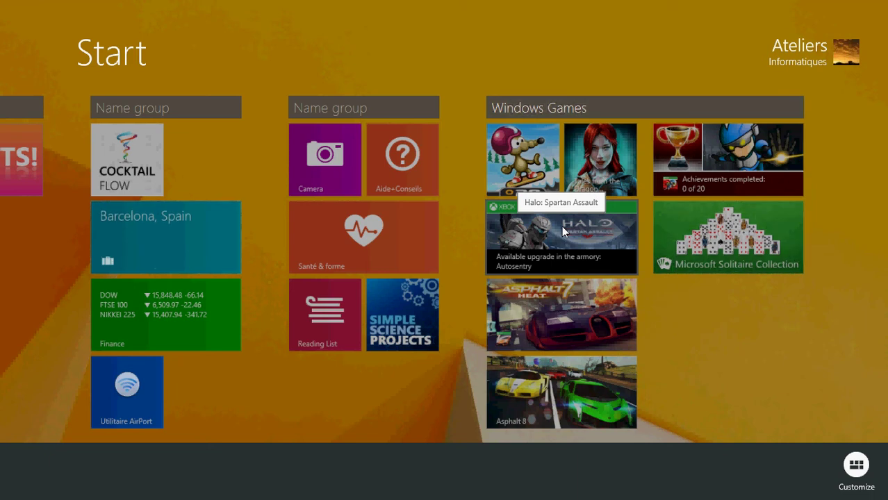
scroll(562, 231, up, 3)
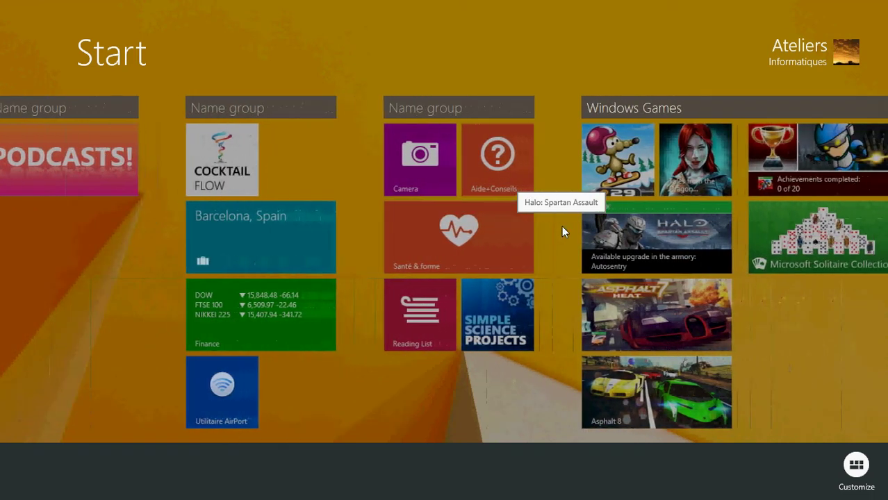
scroll(561, 226, down, 2)
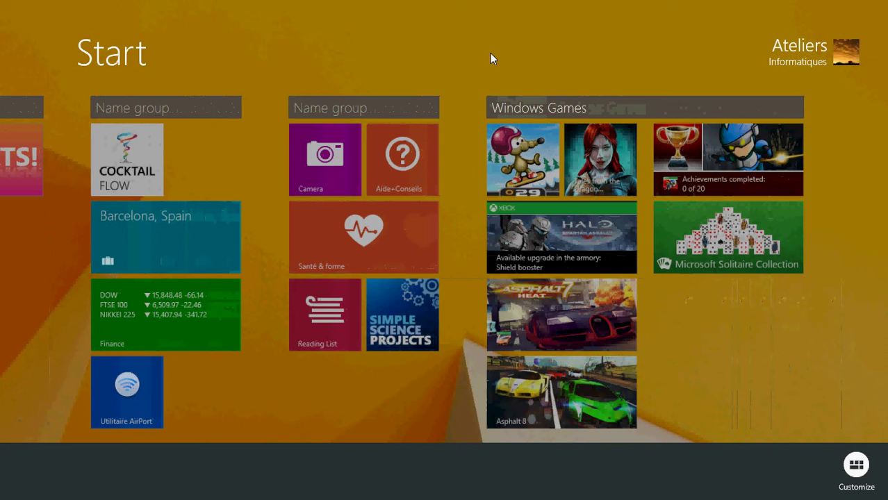
click(489, 55)
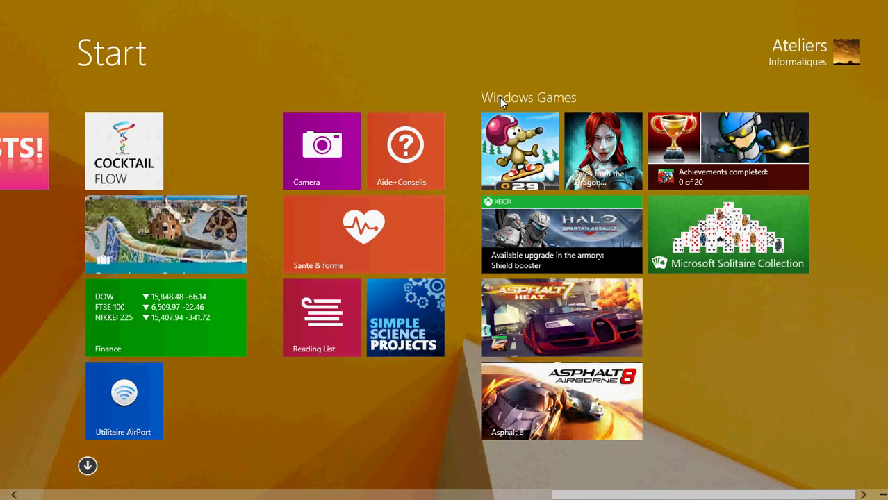
Reopen the Windows Games name for editing, then close it unchanged and exit customization.
right_click(499, 136)
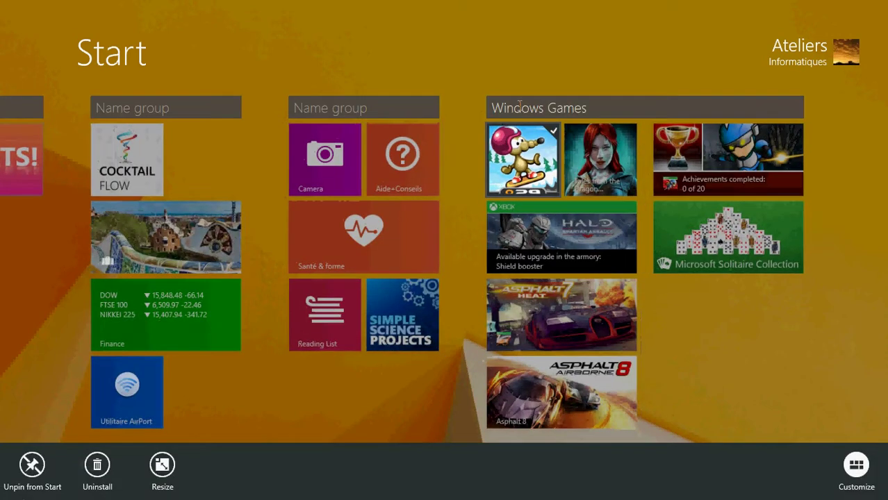
click(517, 107)
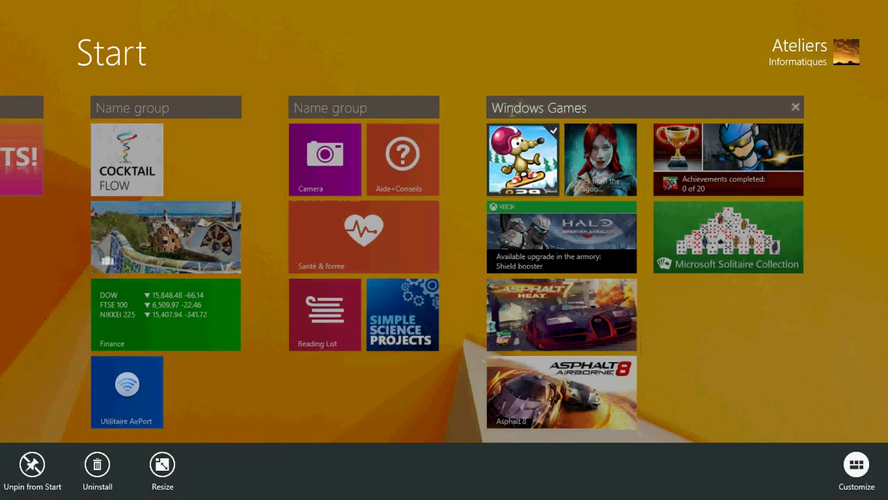
click(510, 108)
drag(501, 108, 491, 107)
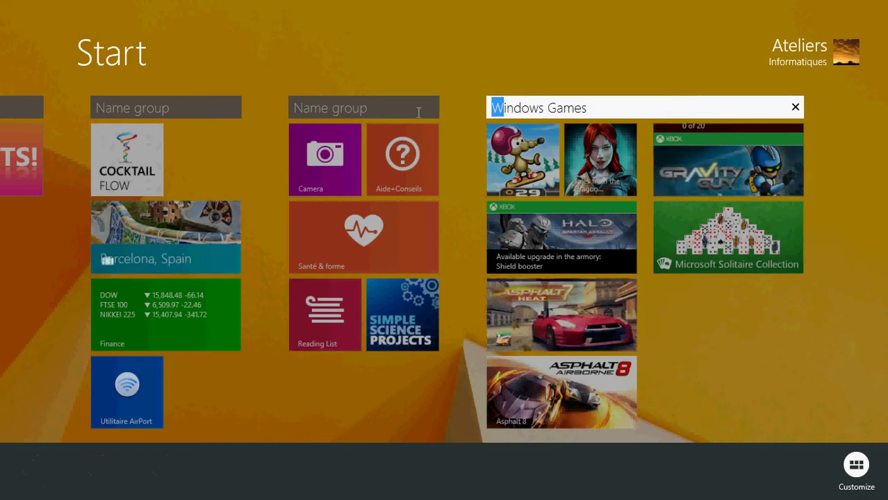
click(536, 40)
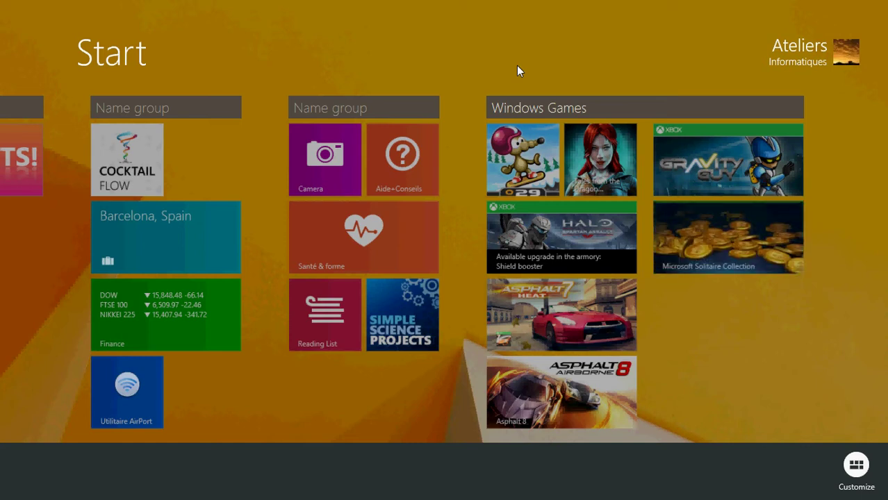
click(468, 186)
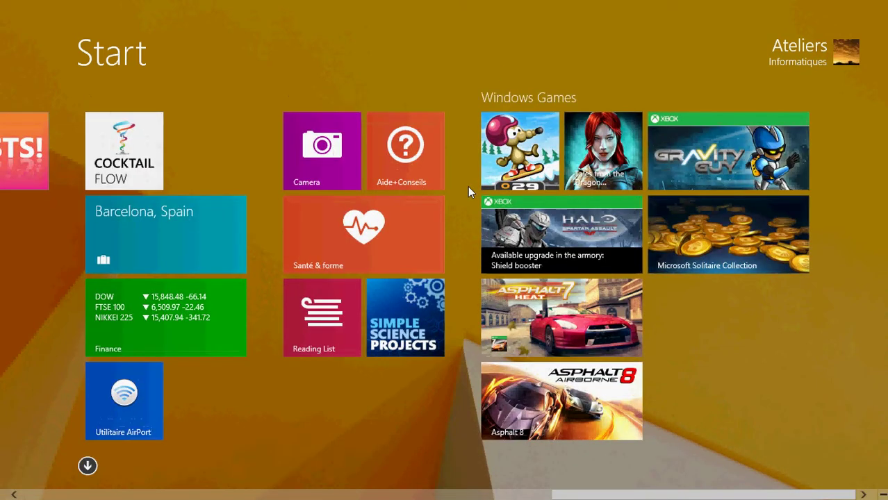
scroll(467, 186, left, 6)
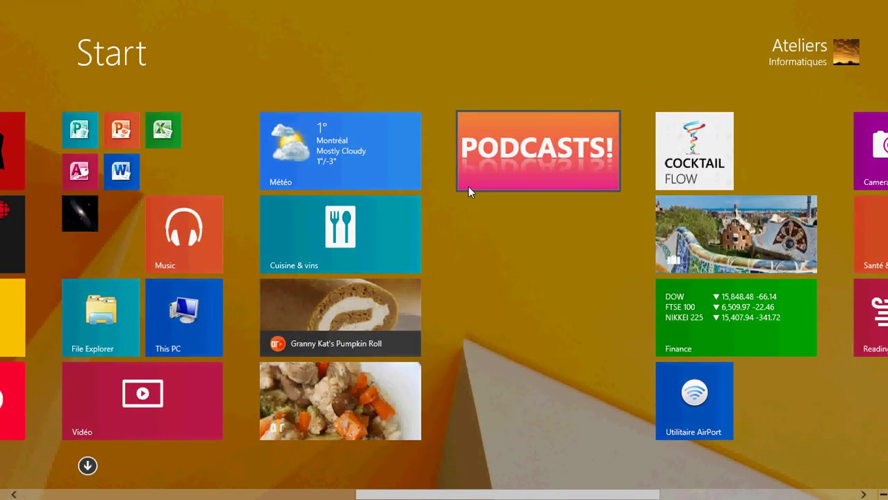
scroll(467, 187, left, 8)
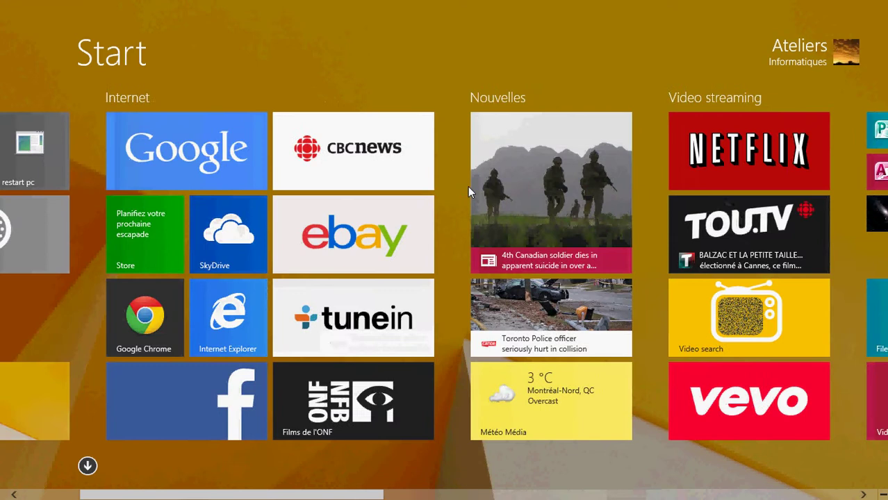
scroll(469, 192, right, 7)
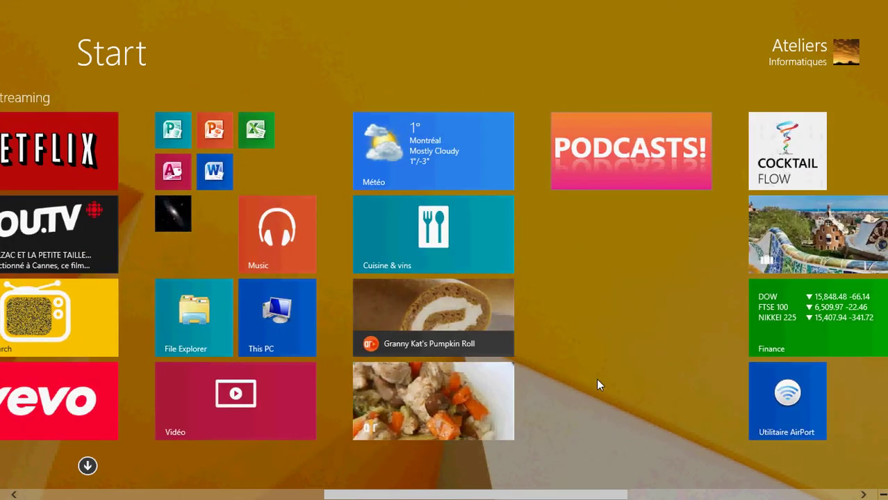
scroll(596, 378, right, 5)
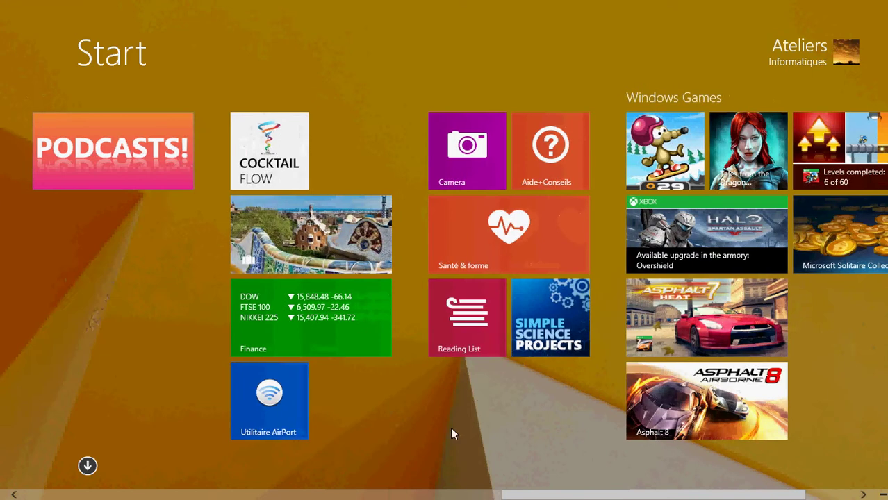
Unpin the Finance and Utilitaire AirPort tiles from Start, then select the Barcelona, Spain tile.
right_click(315, 308)
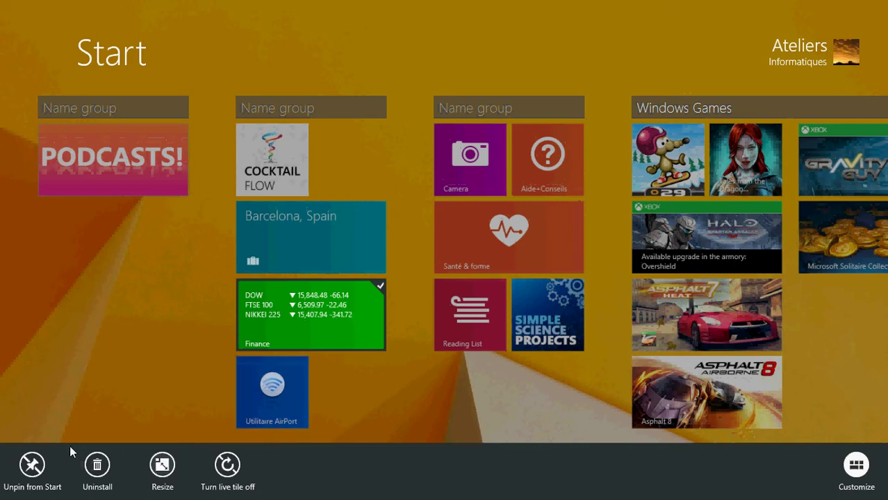
click(32, 467)
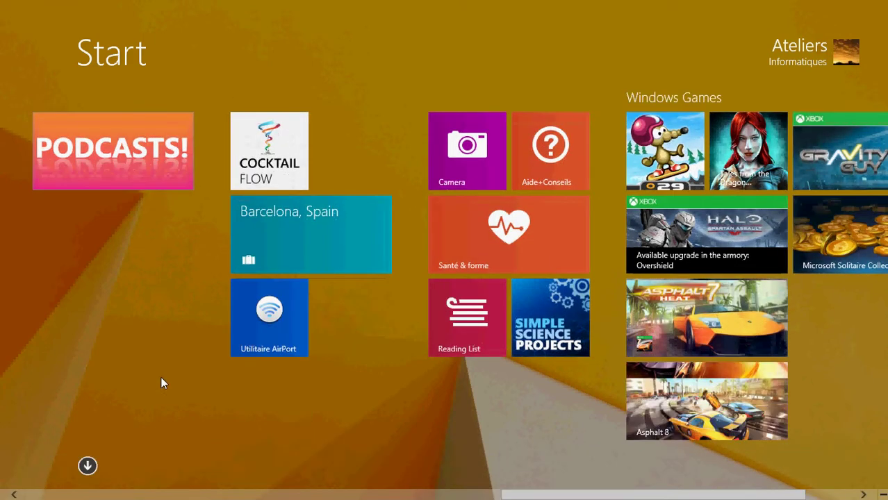
right_click(265, 317)
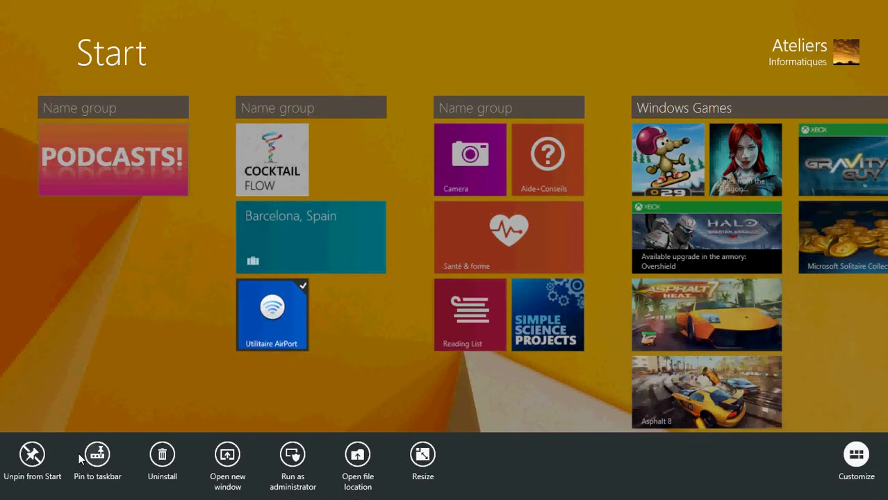
click(32, 456)
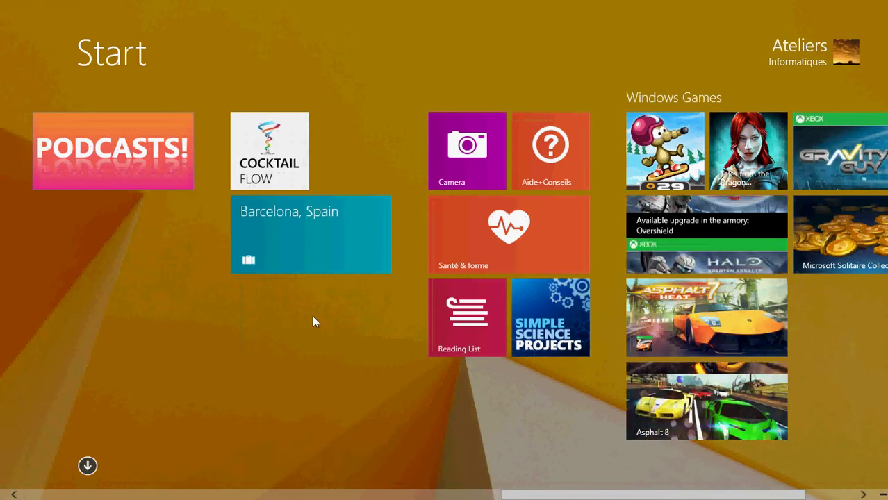
right_click(316, 243)
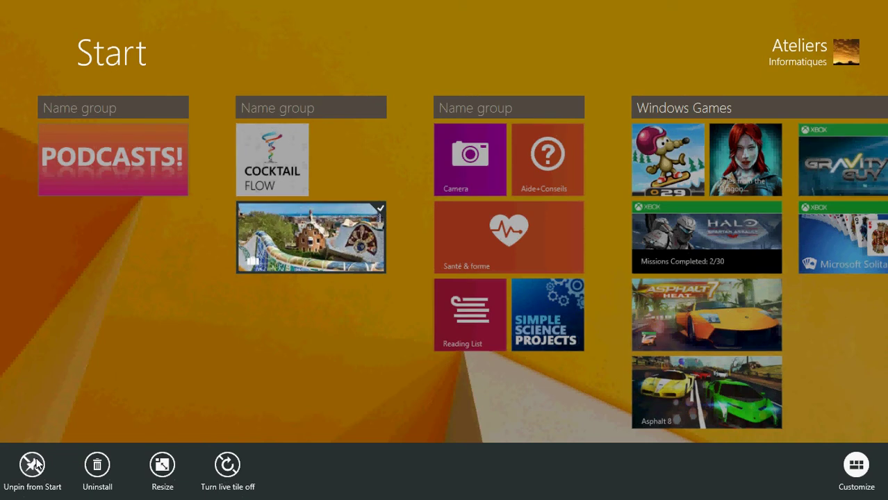
Unpin Barcelona, then pair Cocktail Flow, Camera, Reading List and Santé & forme under Podcasts.
click(32, 464)
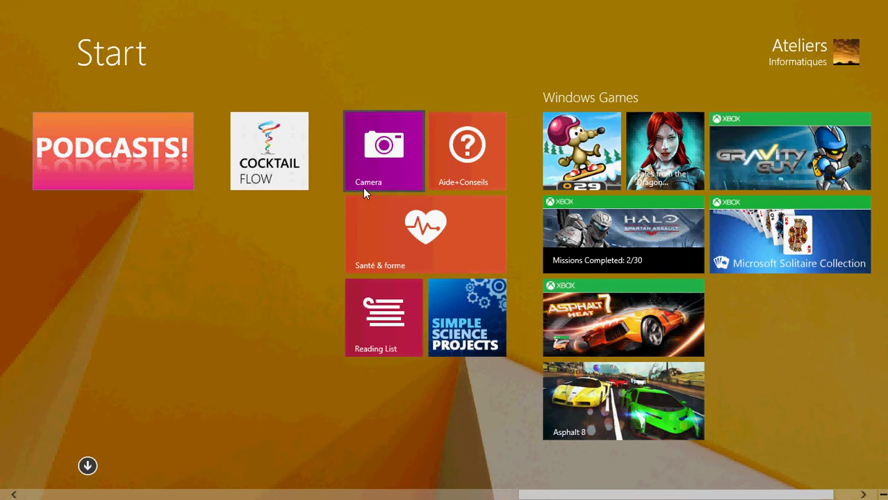
drag(251, 177, 111, 237)
drag(352, 185, 197, 250)
drag(326, 159, 172, 313)
drag(311, 242, 189, 321)
drag(349, 184, 167, 391)
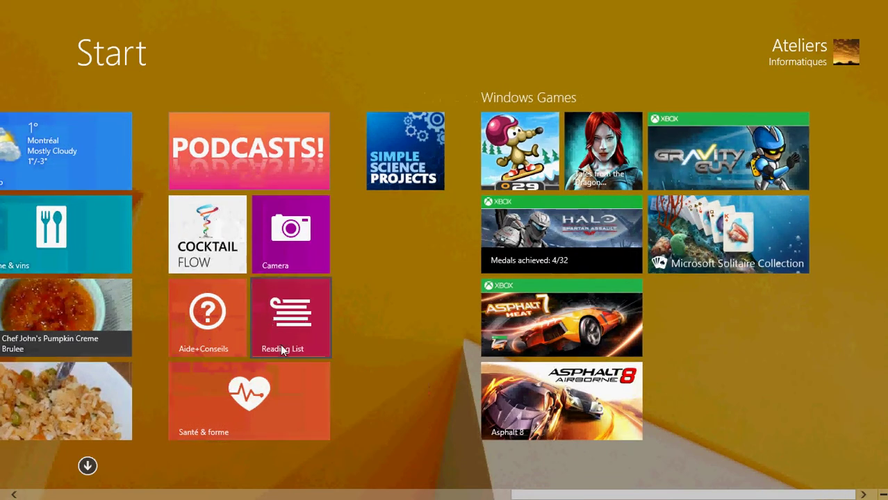
Resize Santé & forme to Medium and place Simple Science Projects beside it.
right_click(232, 404)
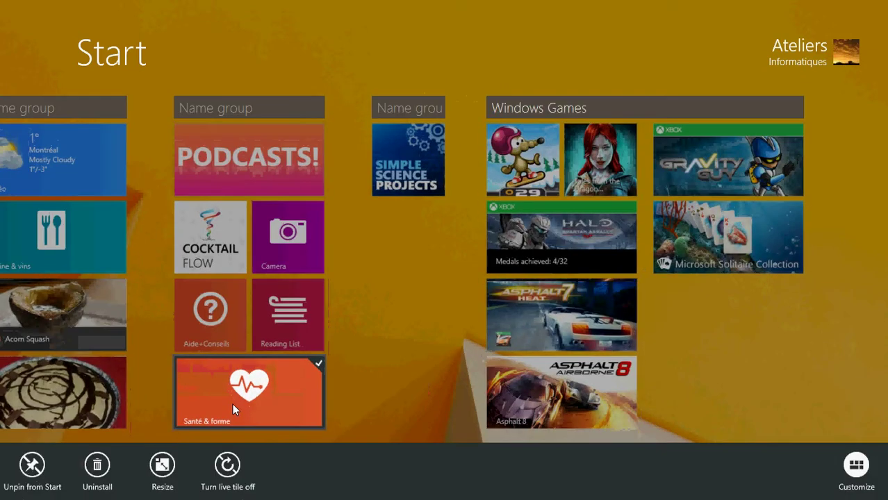
click(160, 465)
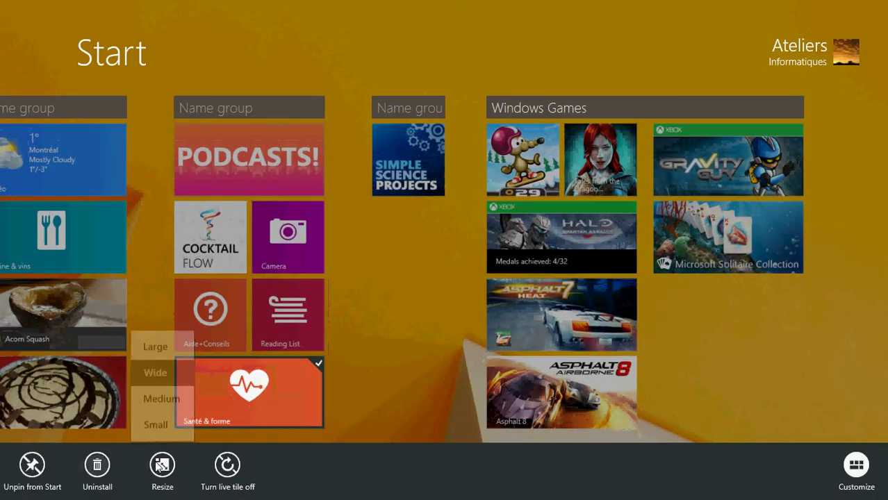
click(161, 399)
drag(419, 161, 292, 389)
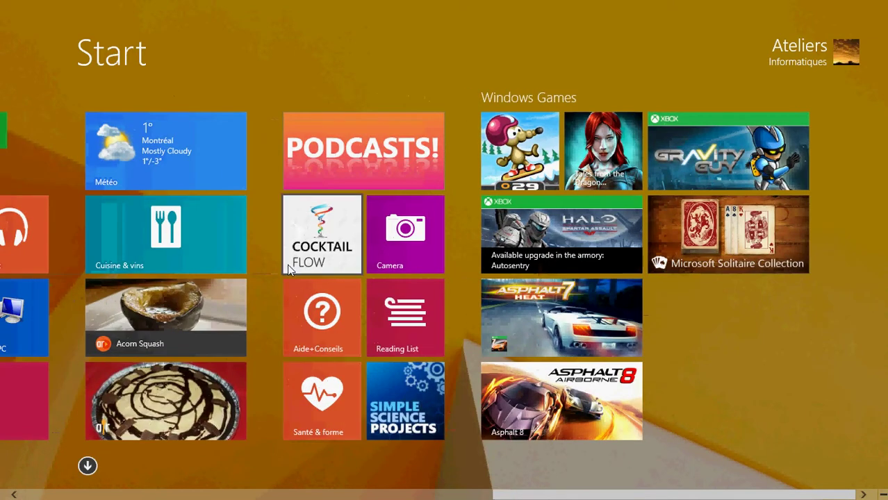
scroll(311, 209, left, 10)
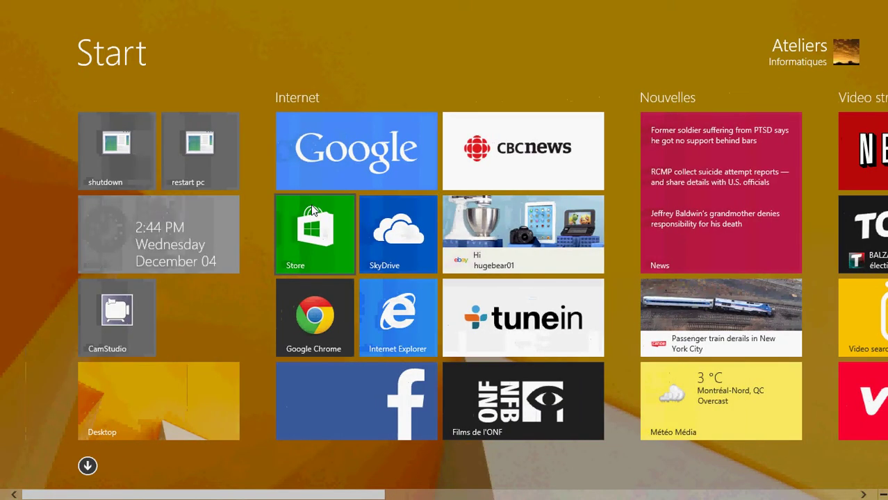
scroll(312, 209, right, 10)
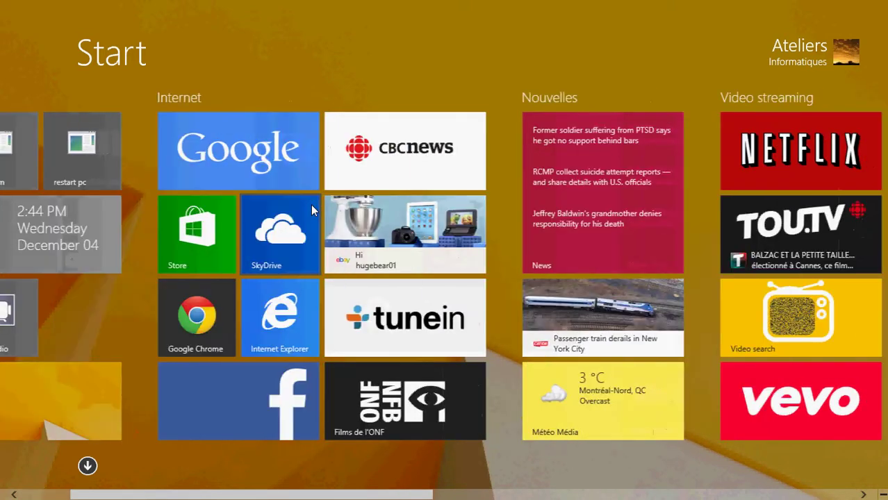
scroll(311, 204, right, 1)
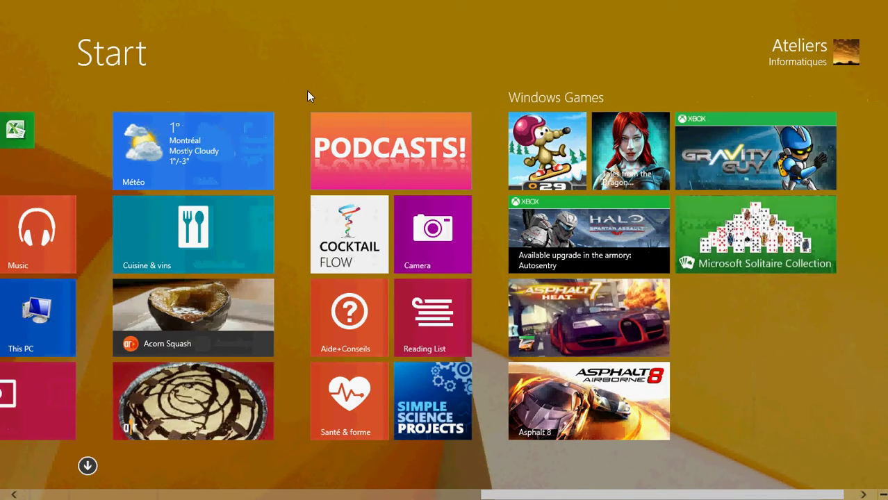
scroll(308, 93, left, 5)
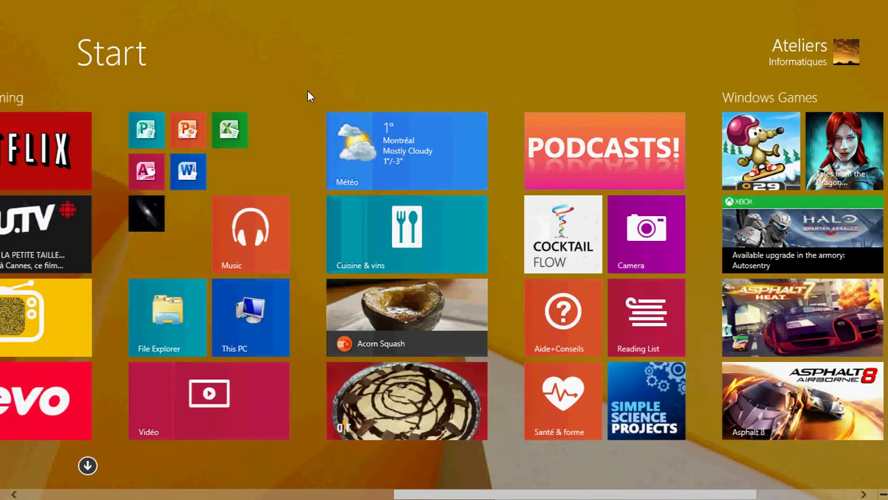
scroll(307, 92, left, 6)
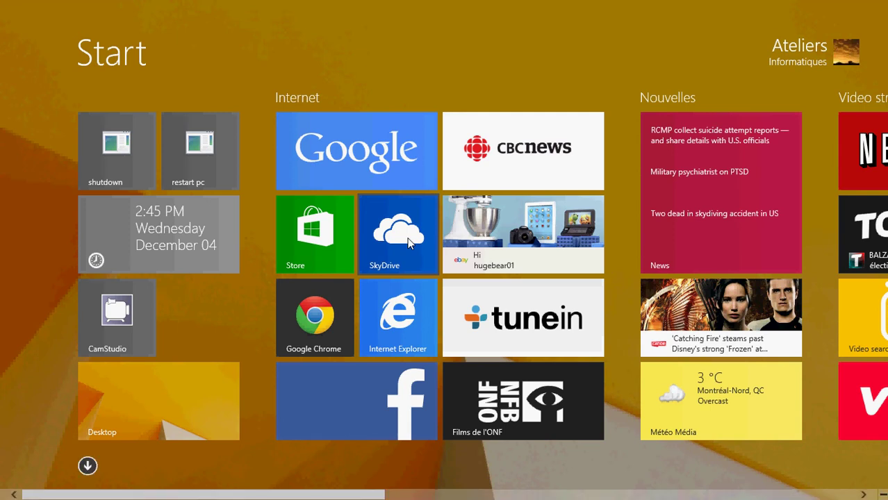
scroll(418, 85, down, 1)
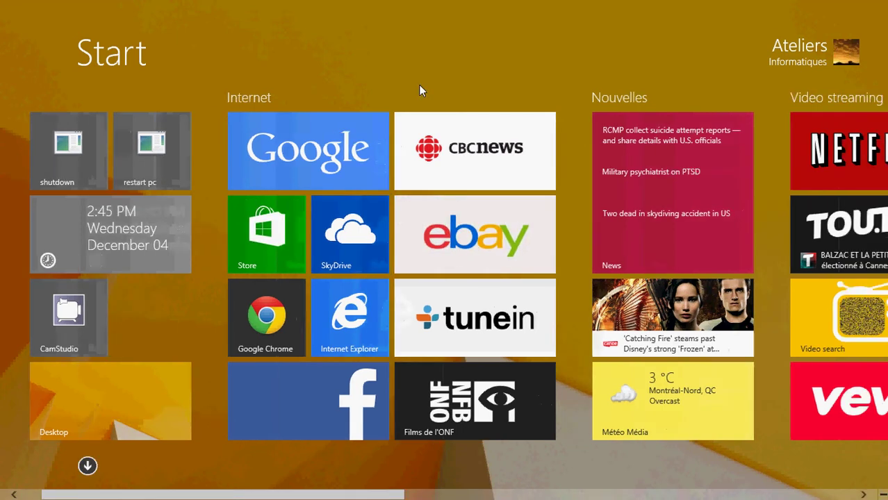
scroll(419, 86, down, 10)
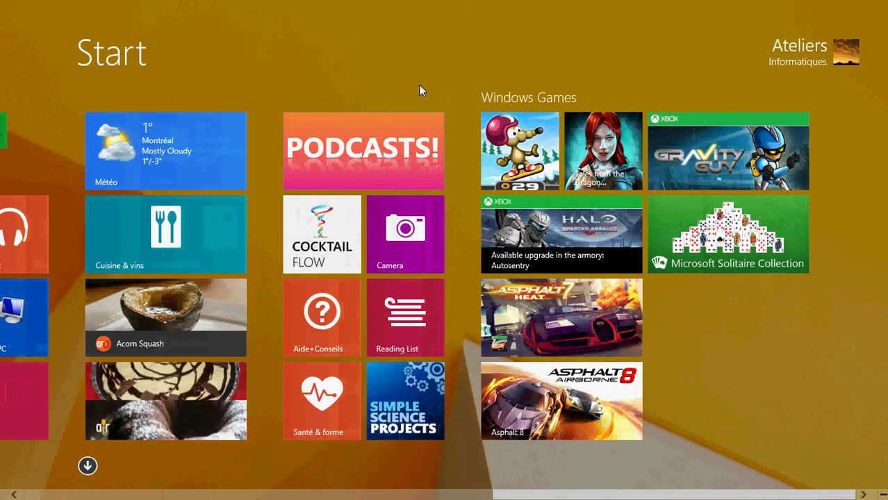
scroll(419, 85, up, 10)
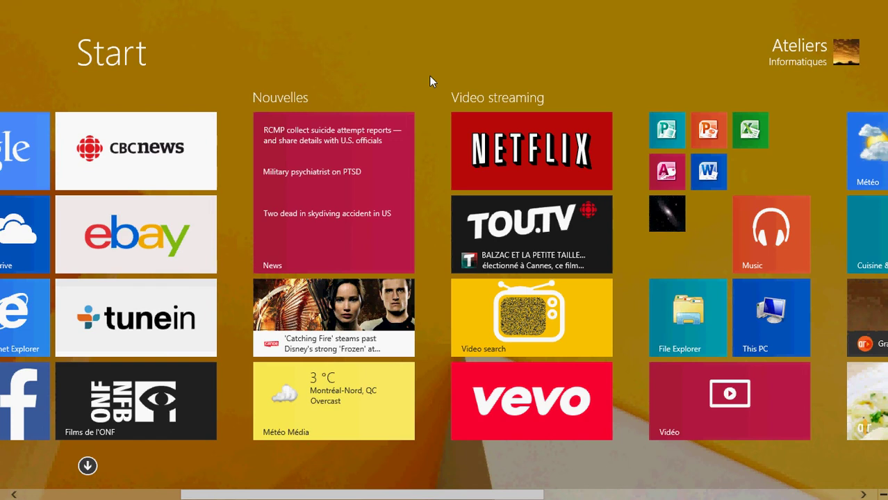
scroll(374, 82, up, 3)
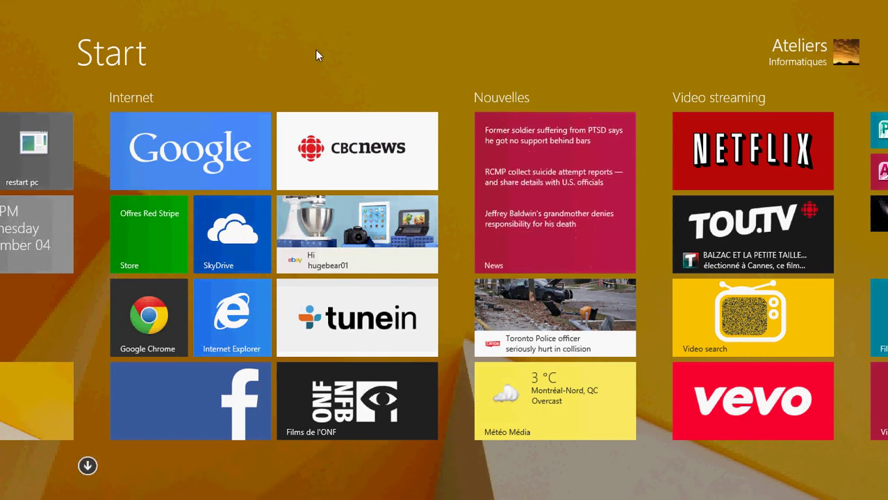
scroll(315, 55, up, 2)
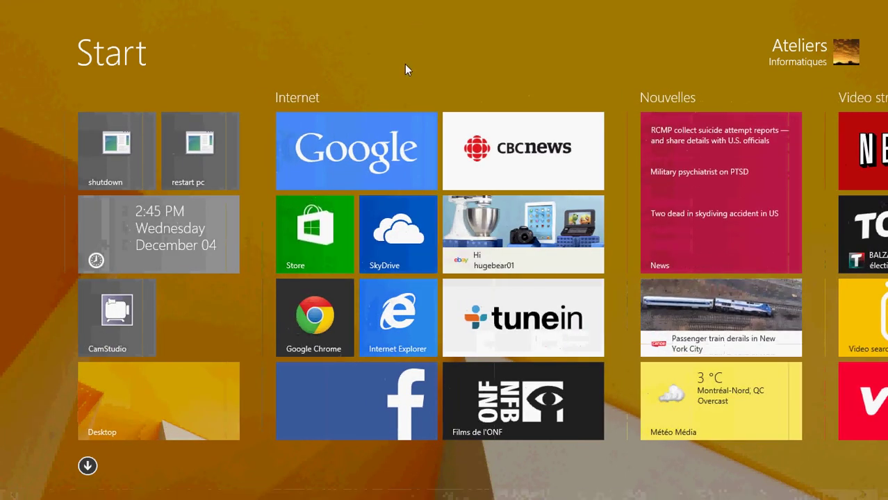
scroll(405, 64, down, 5)
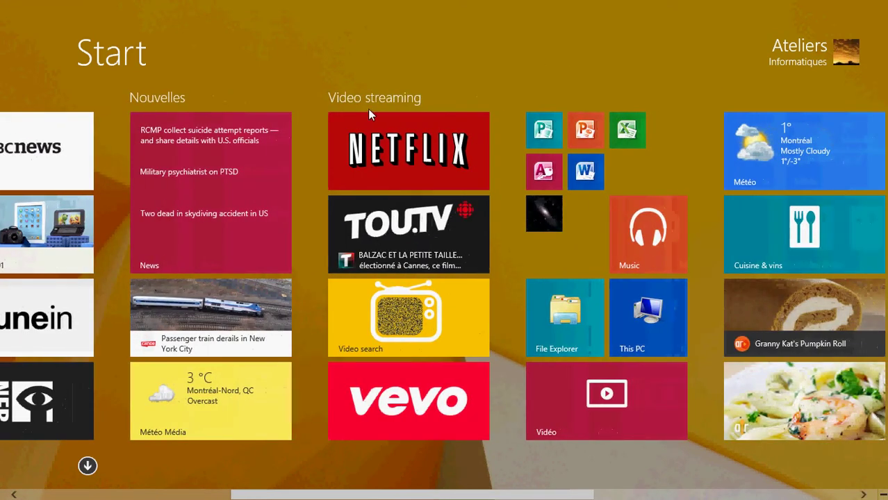
Open the Apps view, sort it by name, browse the list, and return to the Start tiles.
click(88, 466)
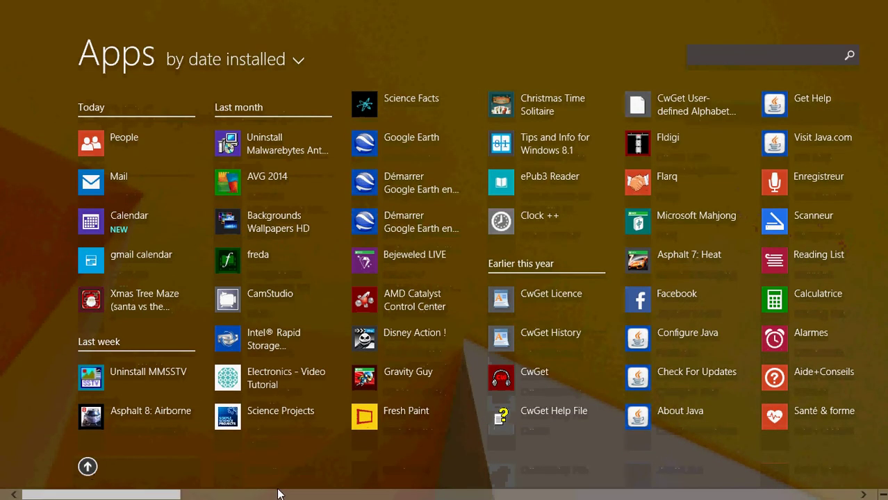
click(271, 69)
click(274, 73)
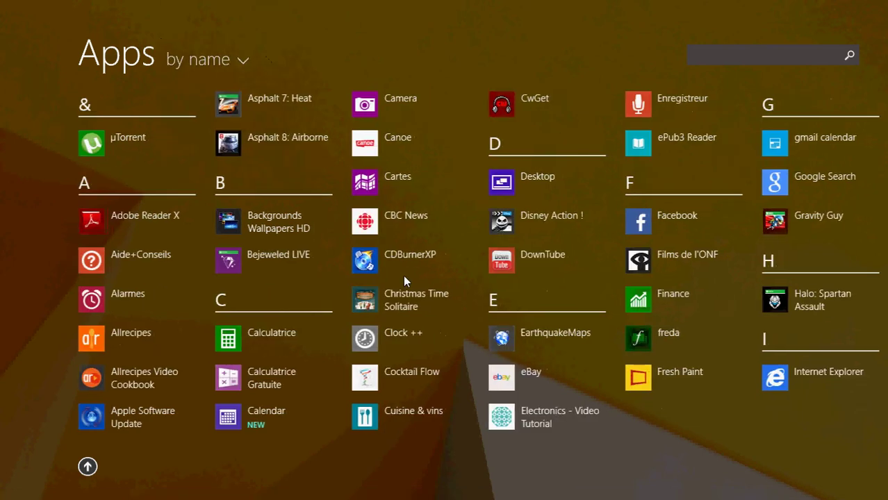
scroll(458, 469, down, 10)
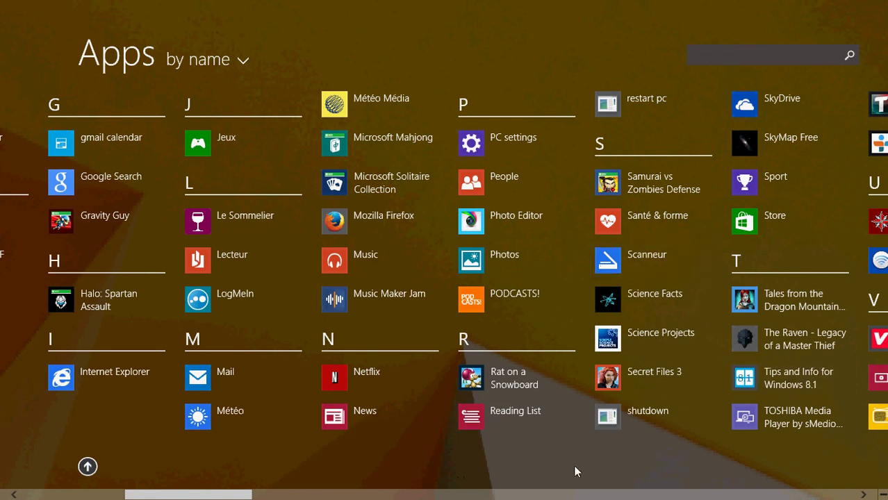
scroll(603, 479, up, 2)
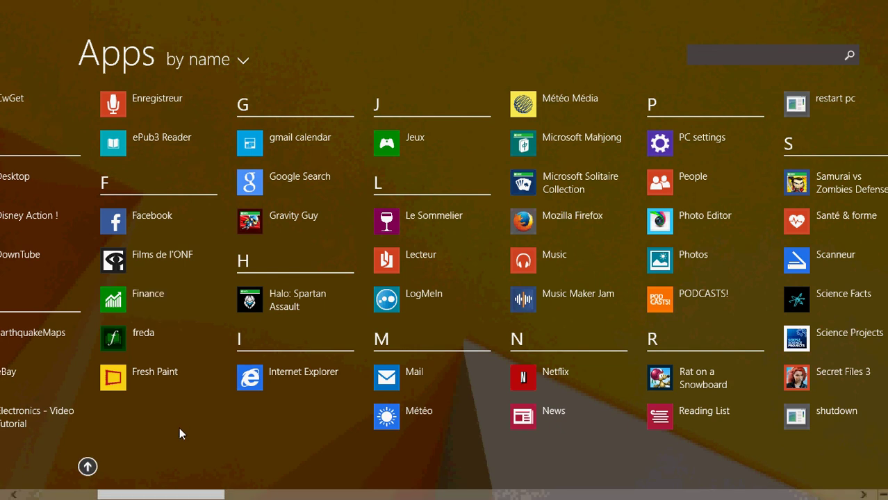
click(88, 466)
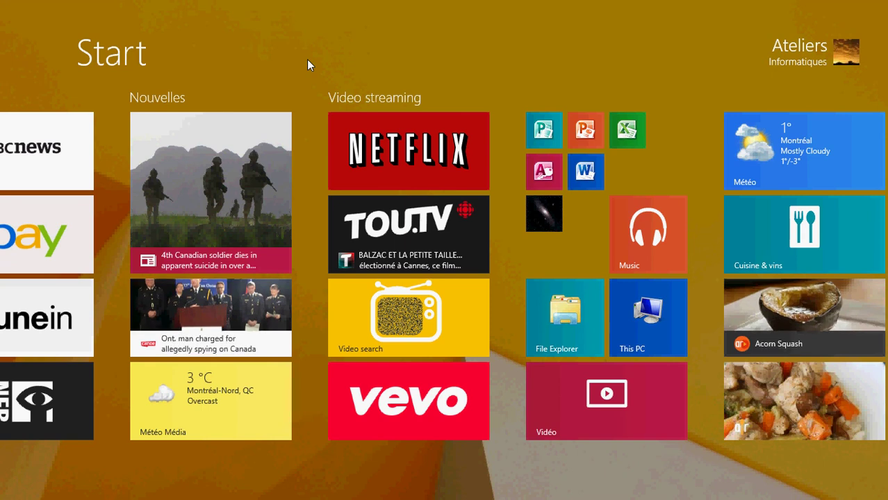
Scroll back to the first tile group and open the Desktop tile.
scroll(295, 157, down, 5)
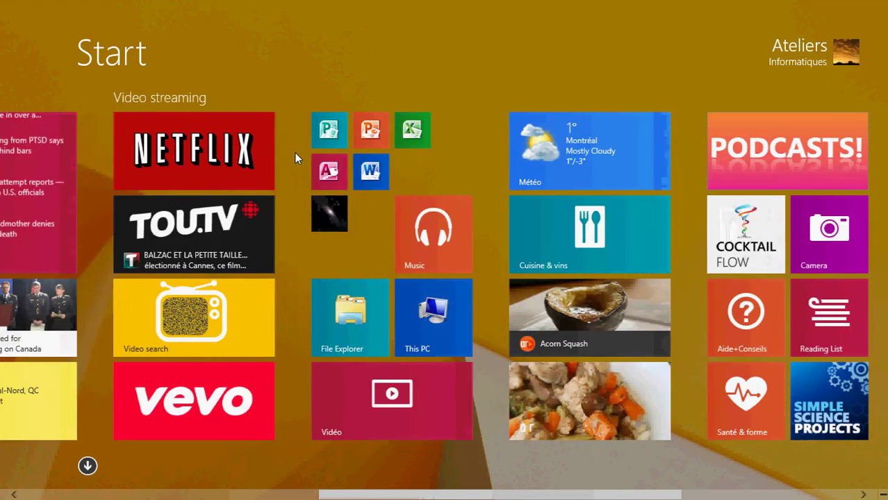
scroll(296, 157, up, 6)
scroll(294, 152, up, 3)
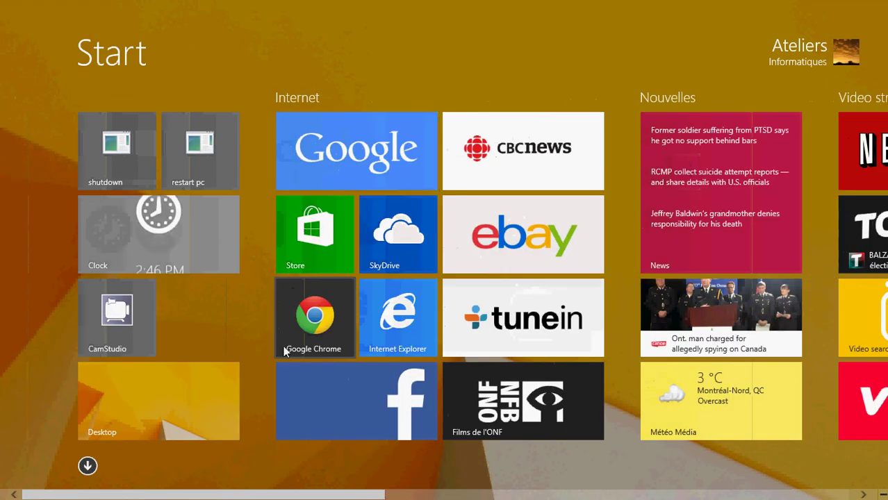
click(195, 399)
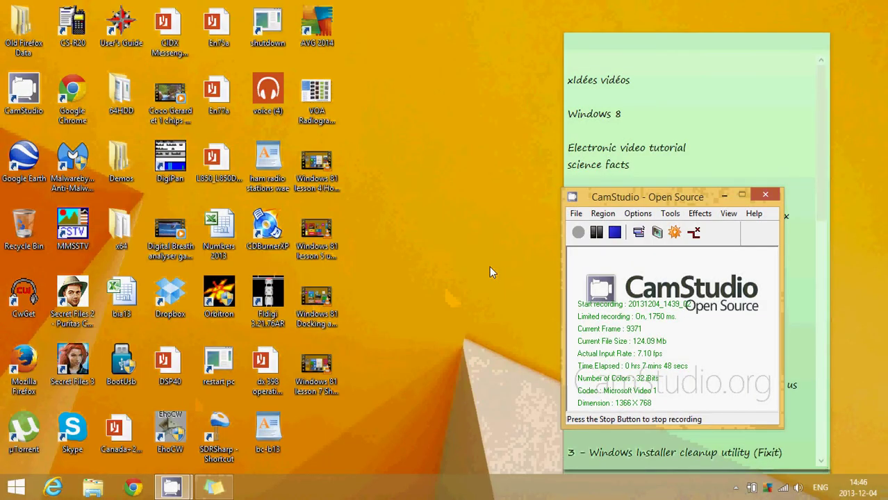